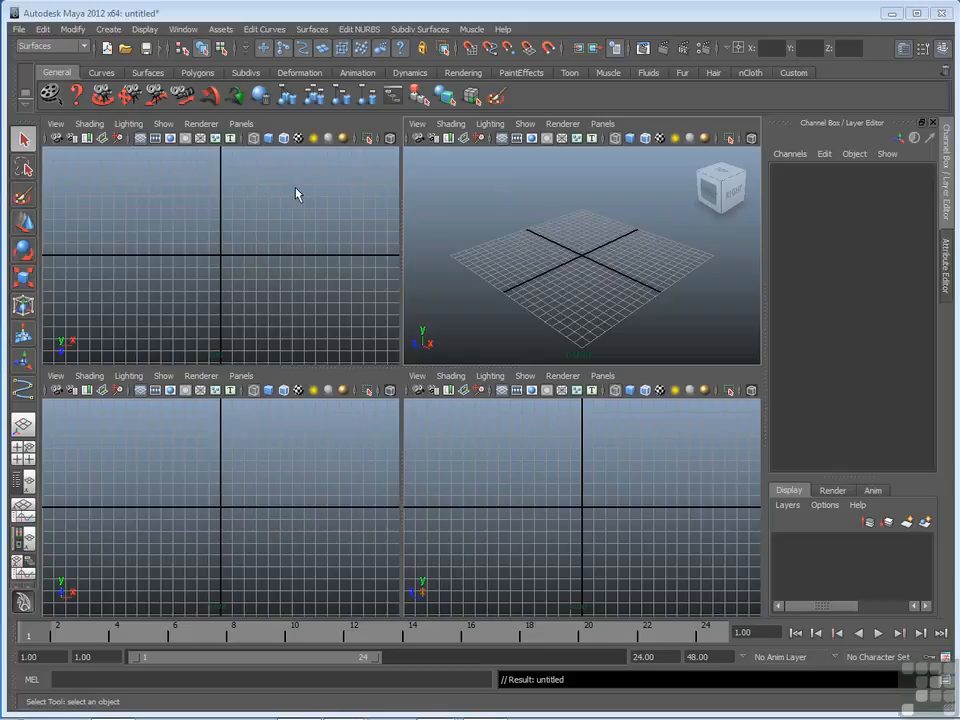
Draw a wavy CV curve with six crests along the X axis in the top view
key(space)
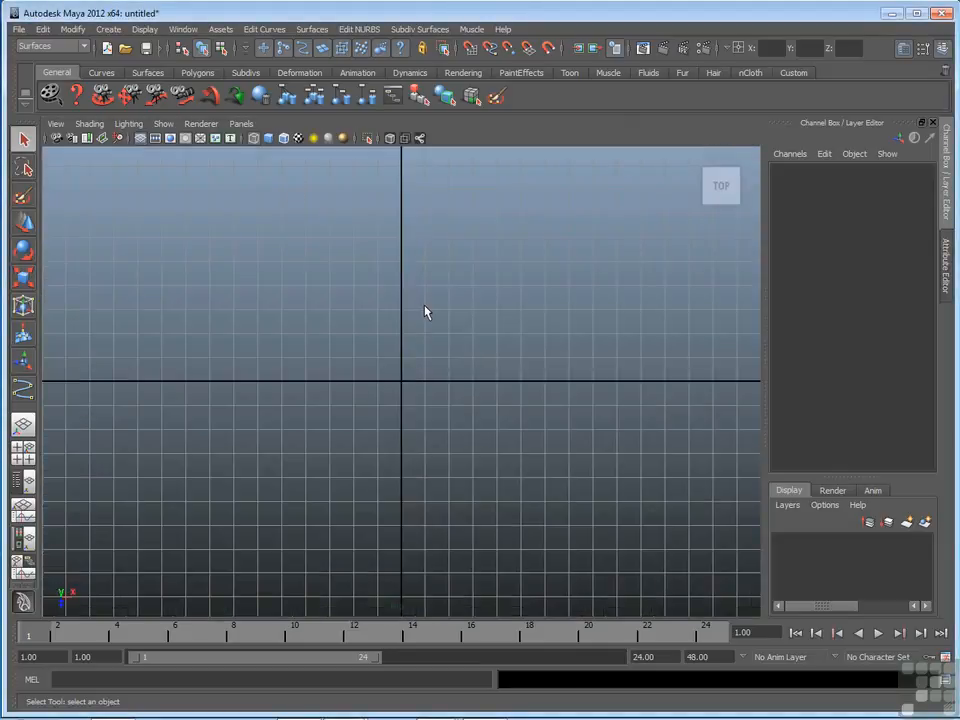
alt+middle_drag(446, 300, 450, 343)
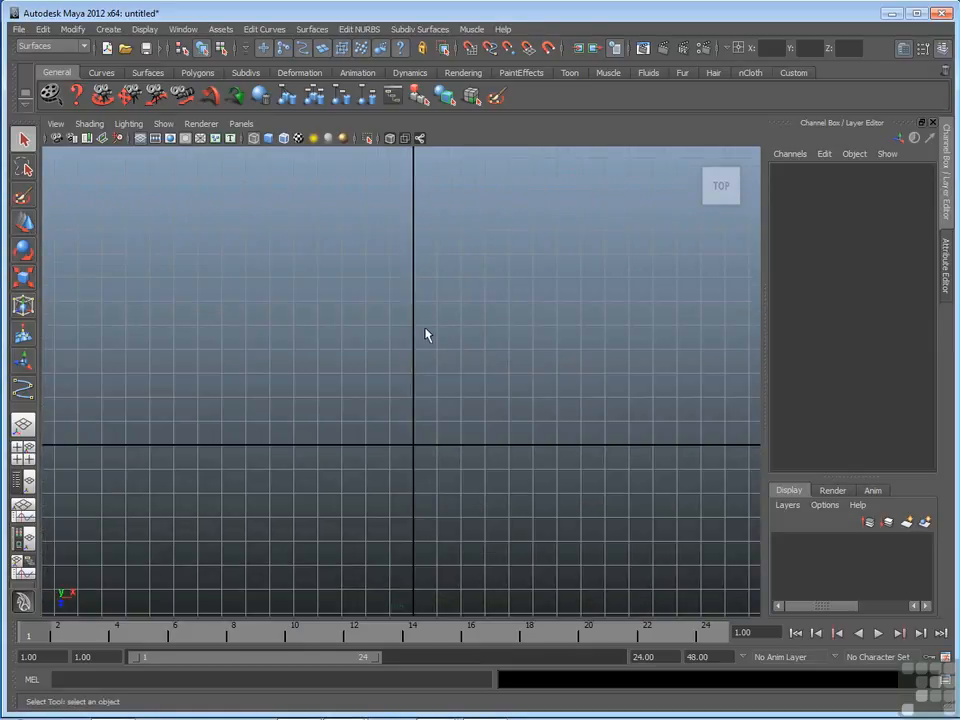
click(108, 29)
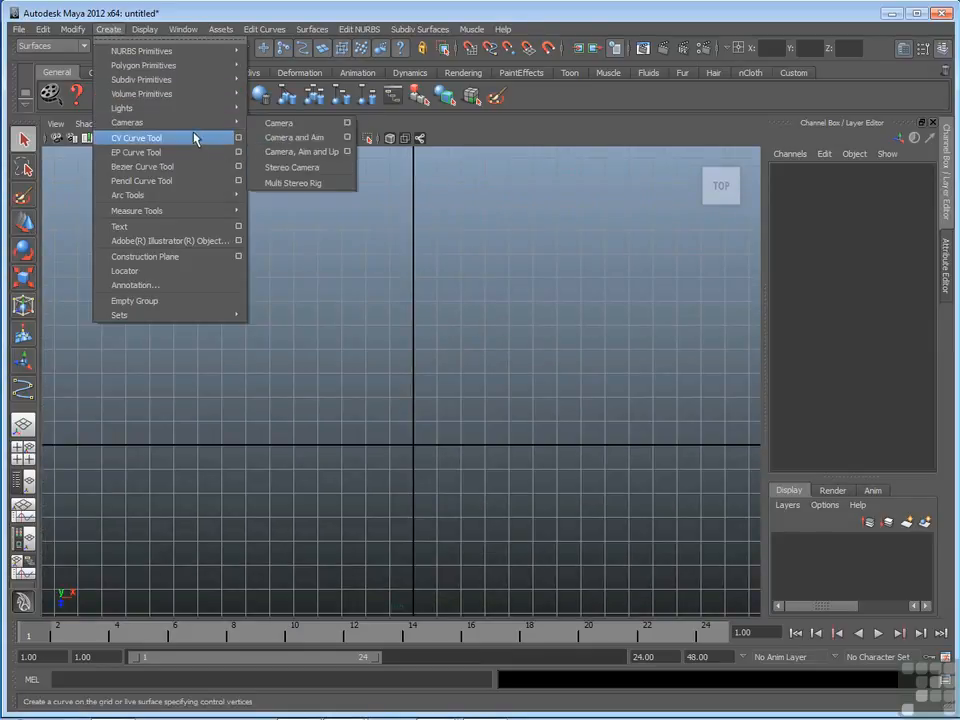
click(196, 139)
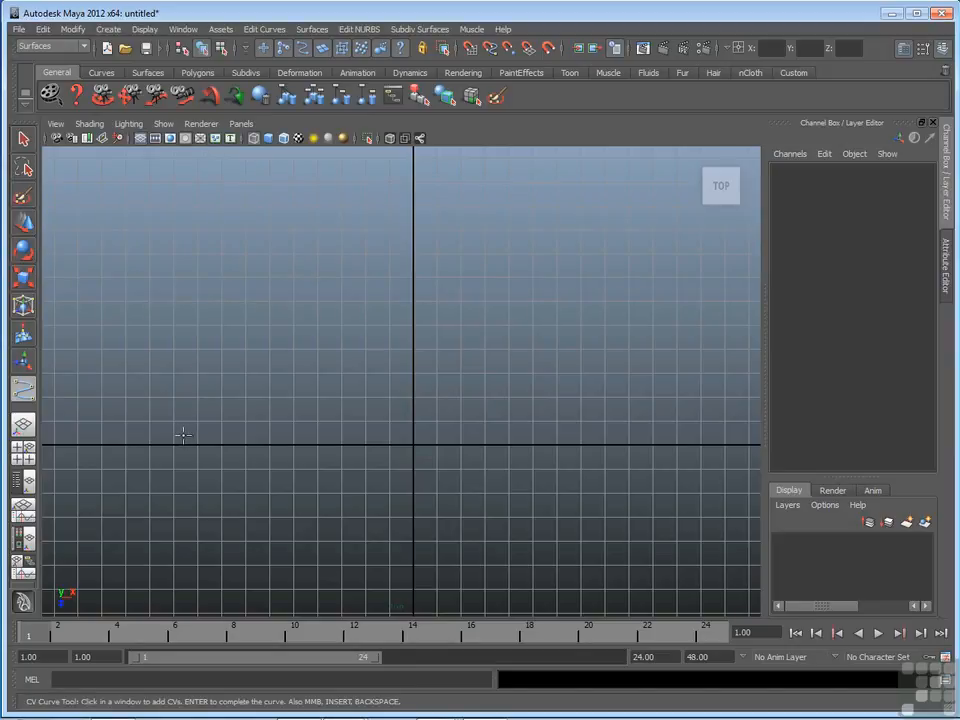
click(106, 466)
click(107, 428)
click(150, 393)
click(178, 412)
click(175, 468)
click(215, 478)
click(245, 407)
click(274, 405)
click(285, 451)
click(282, 482)
click(322, 494)
click(350, 455)
click(366, 401)
click(390, 402)
click(407, 427)
click(410, 470)
click(432, 483)
click(456, 482)
click(471, 436)
click(496, 401)
click(516, 405)
click(530, 437)
click(542, 478)
click(557, 482)
click(572, 481)
click(588, 455)
click(613, 401)
click(628, 404)
click(668, 479)
click(653, 452)
click(671, 474)
click(688, 472)
click(701, 410)
click(711, 410)
click(753, 470)
key(q)
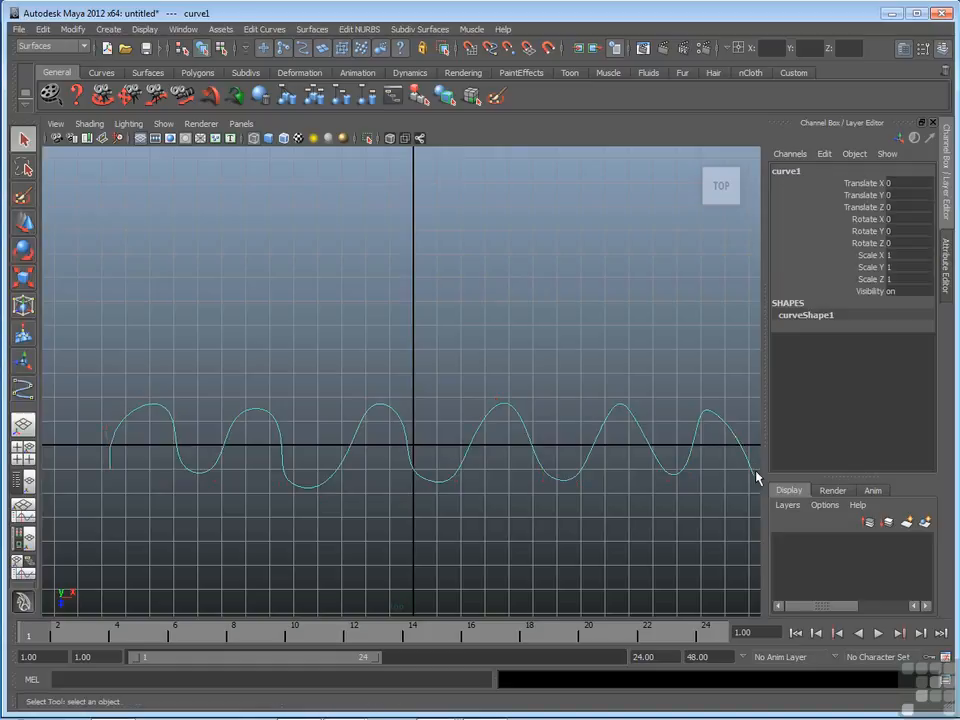
Duplicate the wavy curve and move the copy straight up by about 19 units in Y
alt+middle_drag(567, 370, 524, 332)
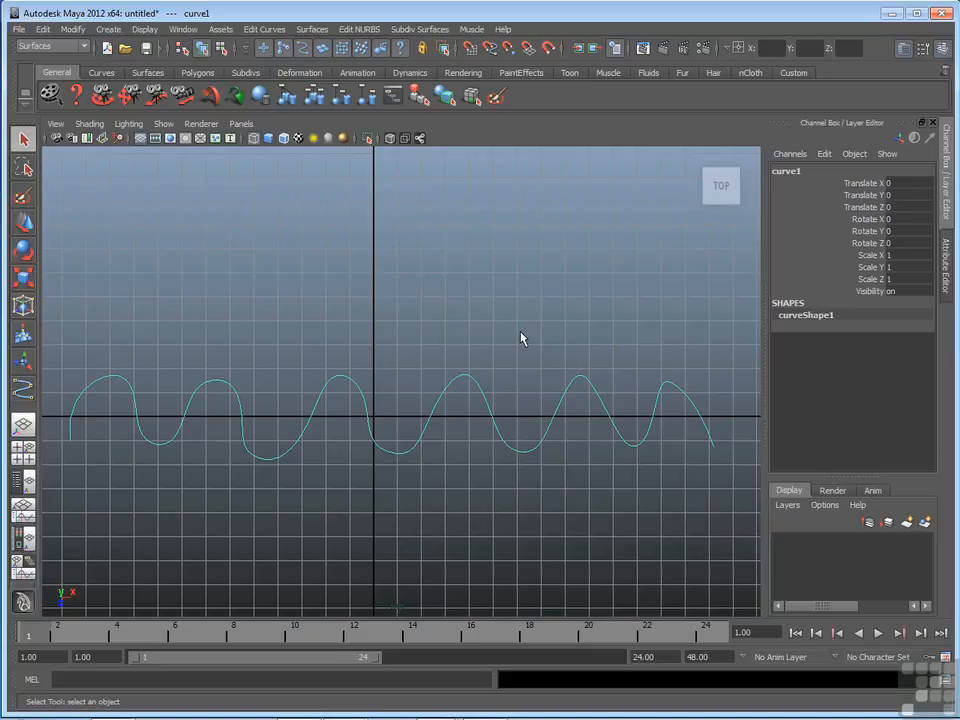
click(43, 29)
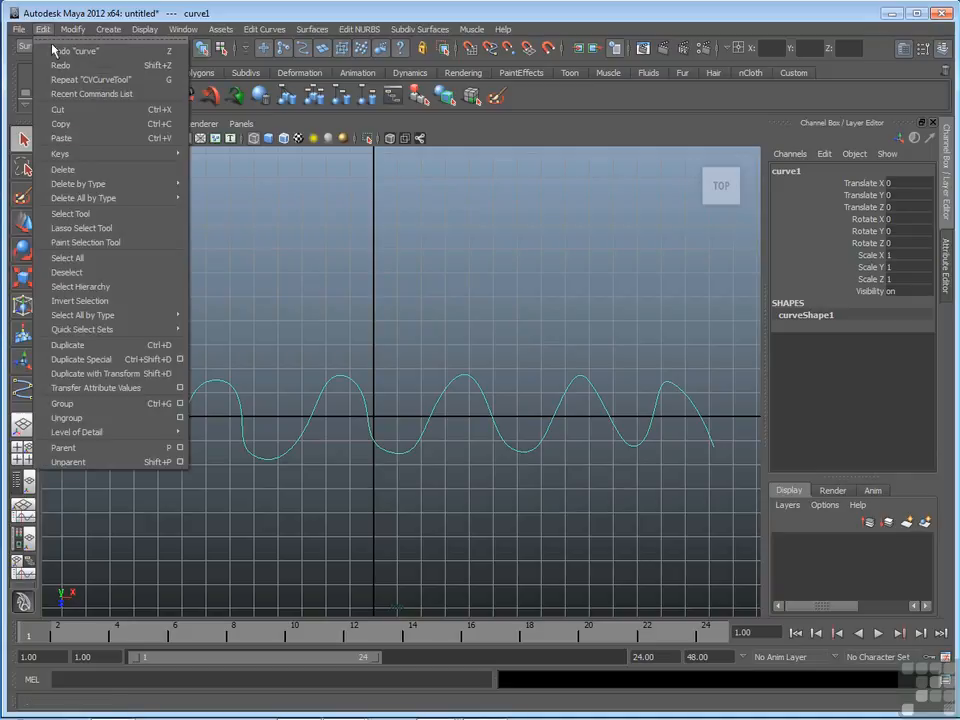
click(133, 347)
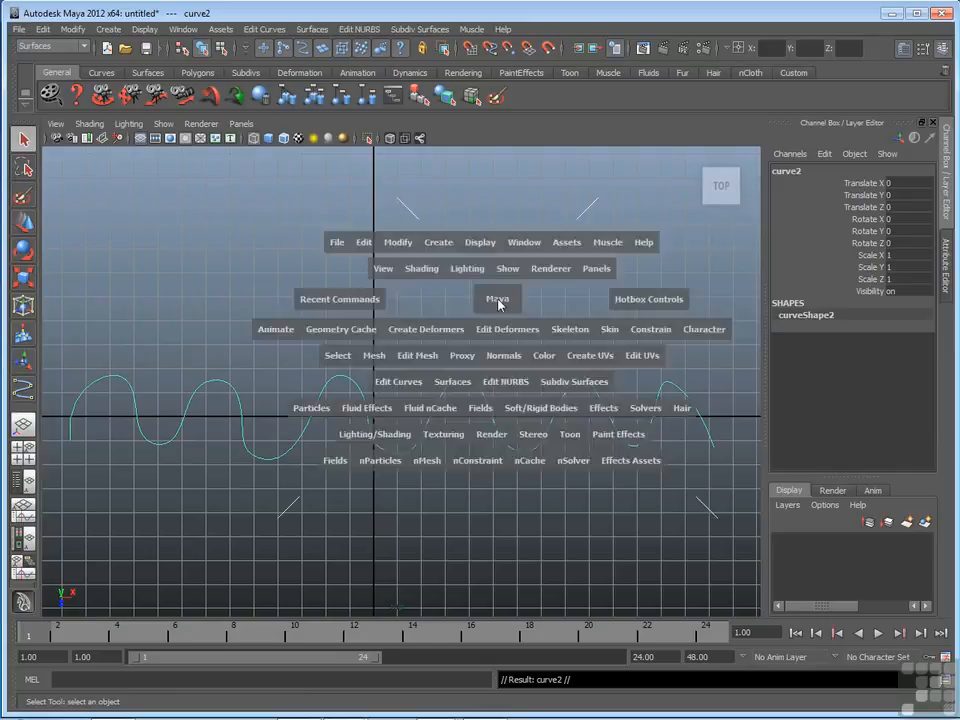
key(space)
key(space)
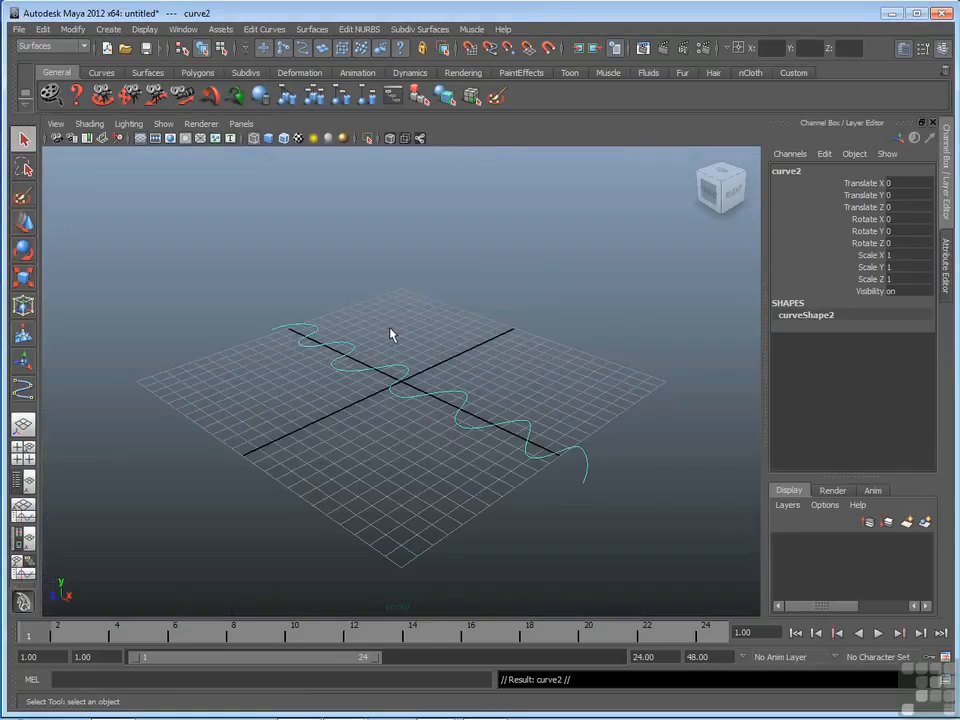
alt+right_drag(391, 334, 540, 249)
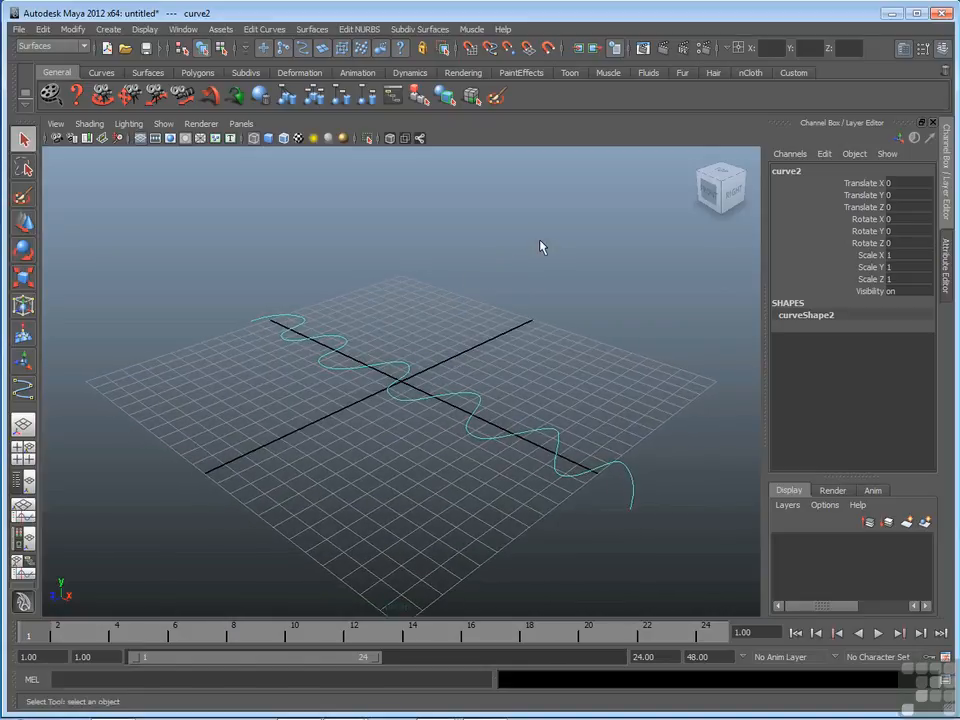
click(23, 222)
drag(397, 317, 402, 188)
alt+drag(352, 323, 311, 362)
drag(401, 304, 418, 162)
mouse_move(461, 345)
alt+mouse_down()
mouse_move(429, 364)
mouse_move(454, 347)
mouse_move(448, 360)
alt+mouse_up()
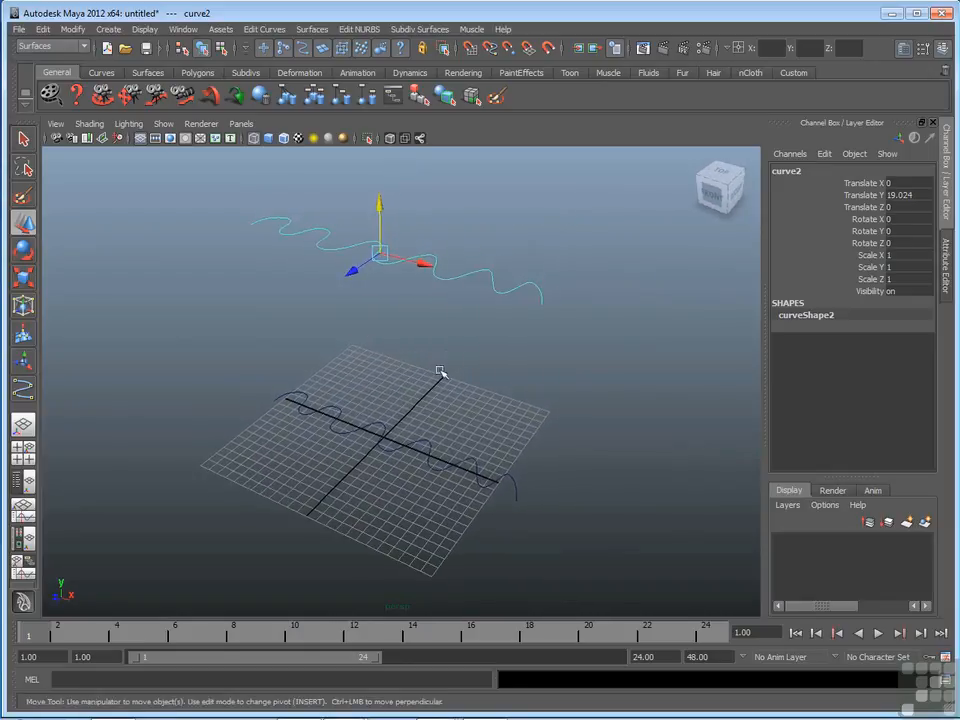
Loft a surface between the two wavy curves, selecting the lower curve first and the raised copy second
click(383, 438)
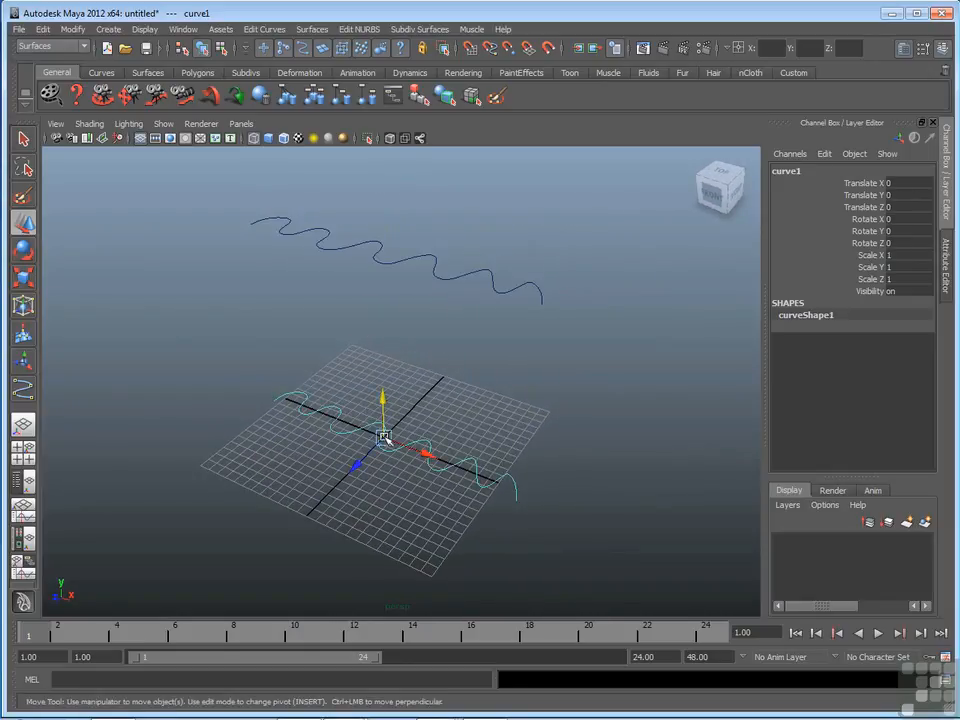
click(404, 278)
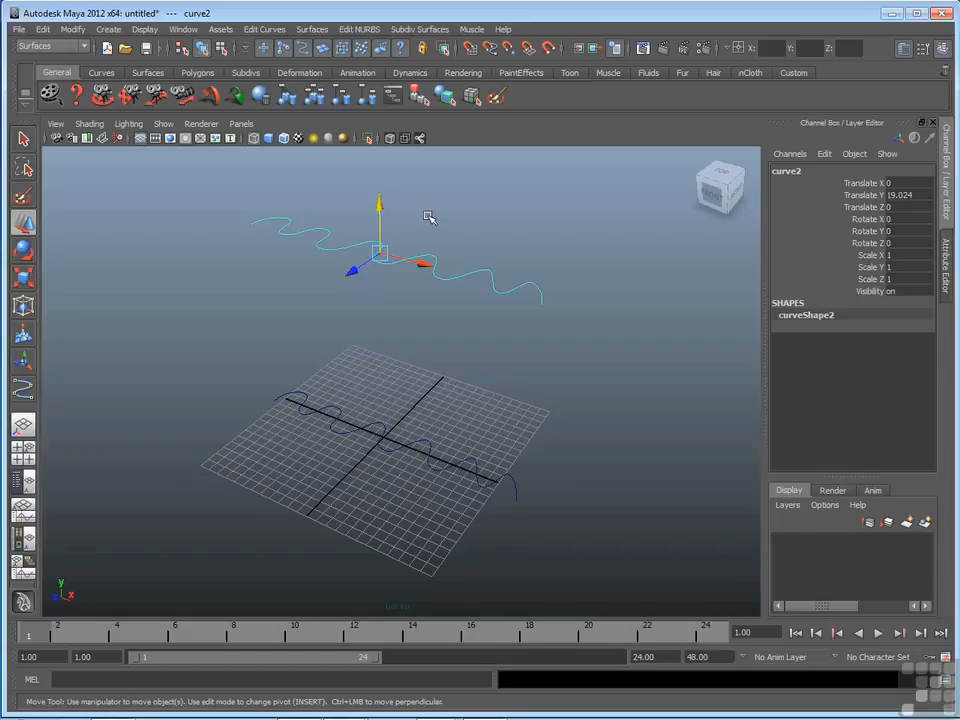
click(352, 388)
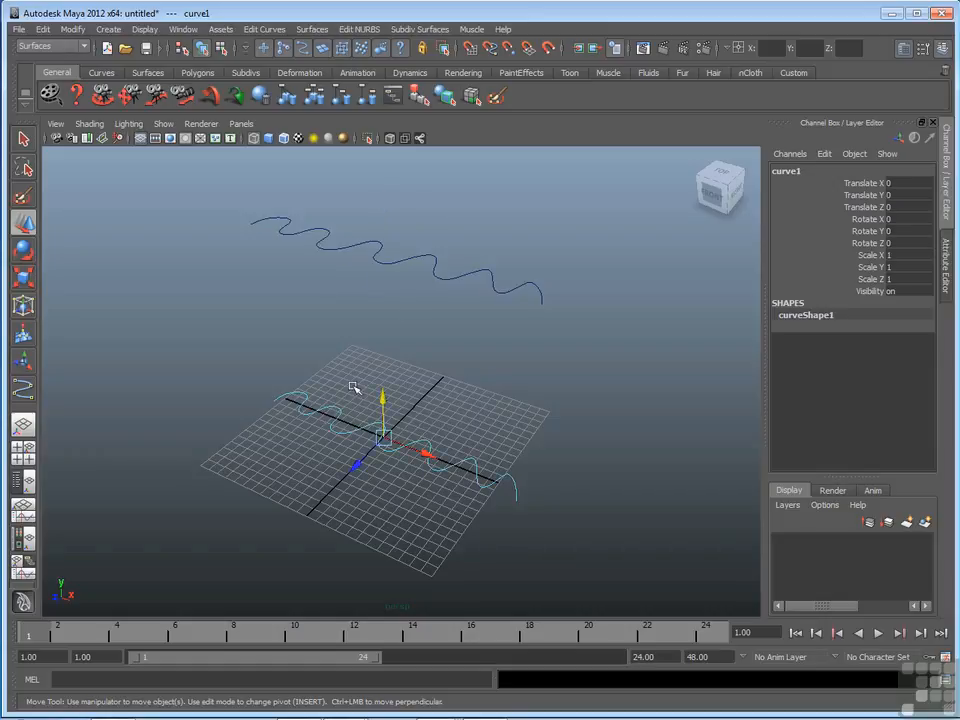
shift+click(389, 271)
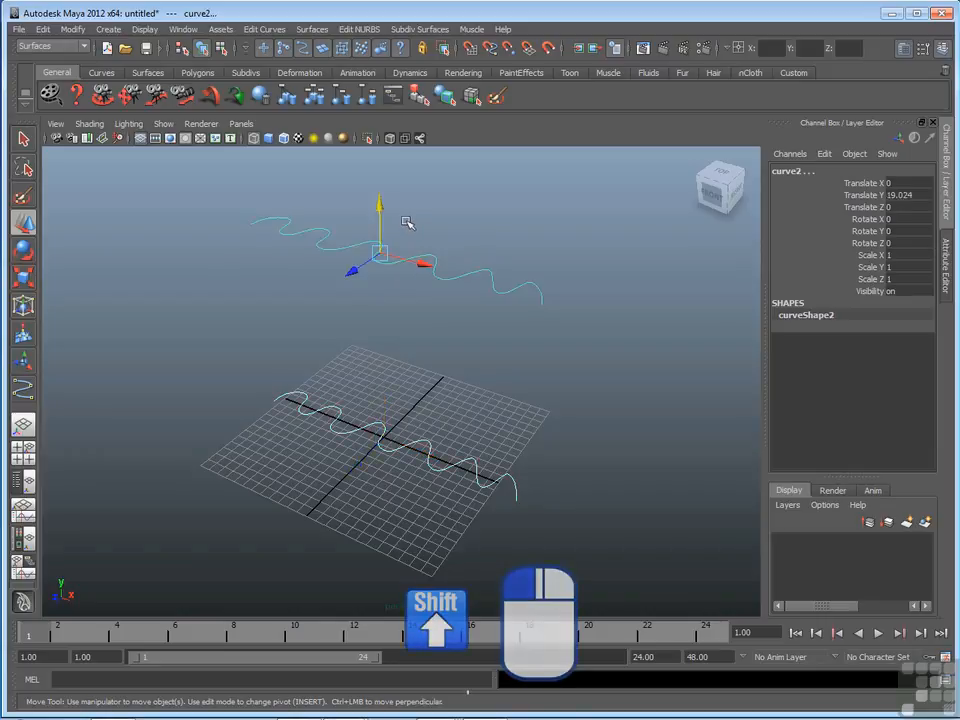
click(313, 29)
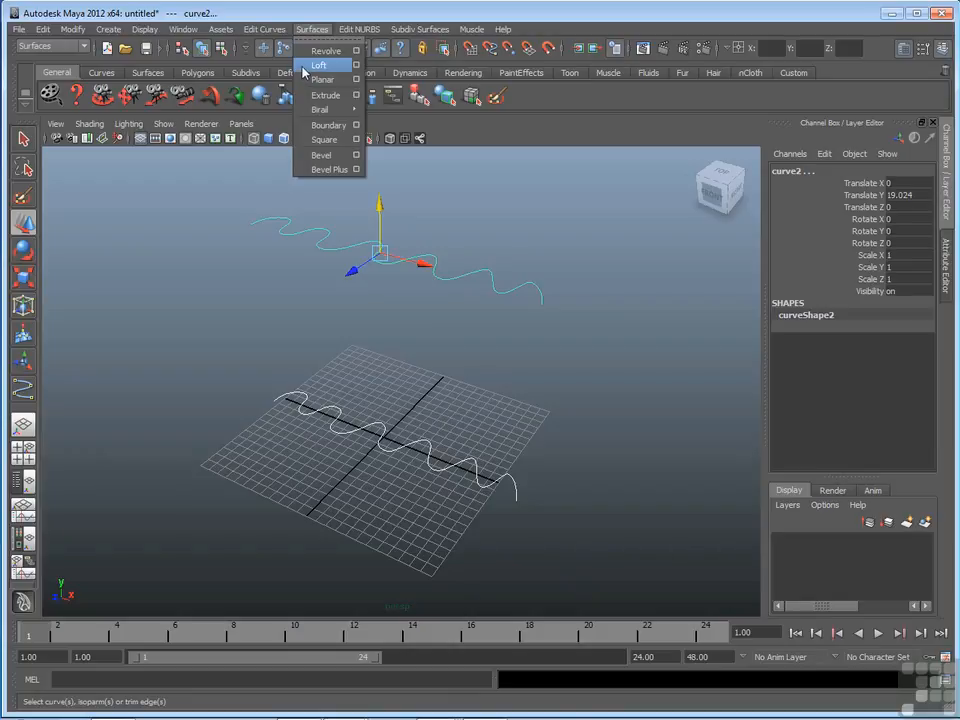
click(318, 65)
alt+right_drag(378, 207, 497, 323)
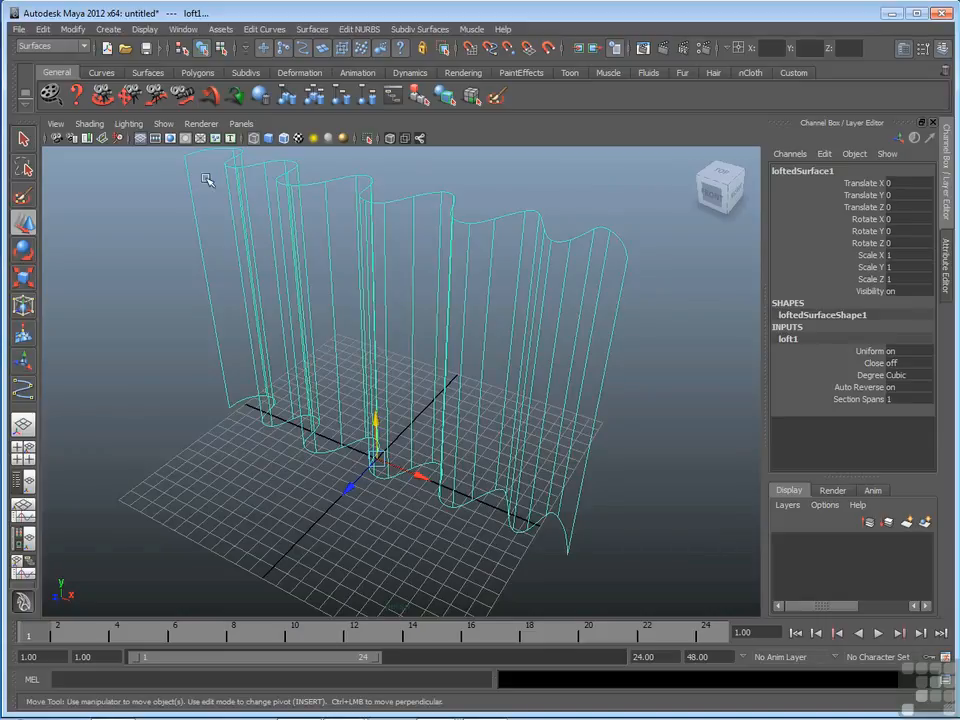
Show the lofted surface shaded in the perspective view and clear the selection to inspect its folds
click(90, 124)
click(173, 162)
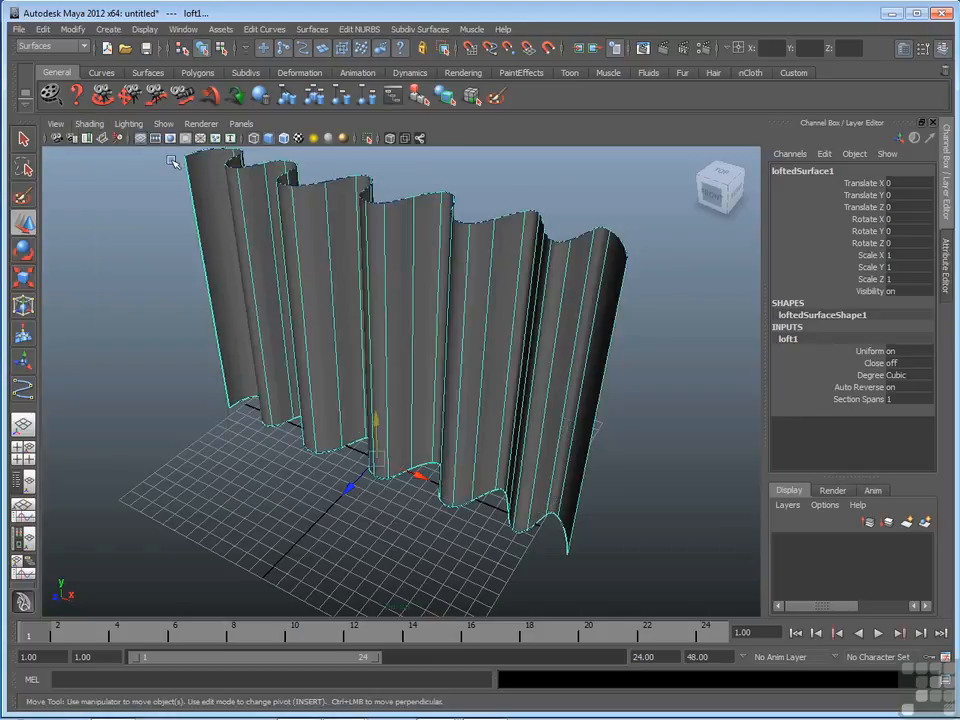
alt+drag(330, 324, 516, 313)
click(630, 283)
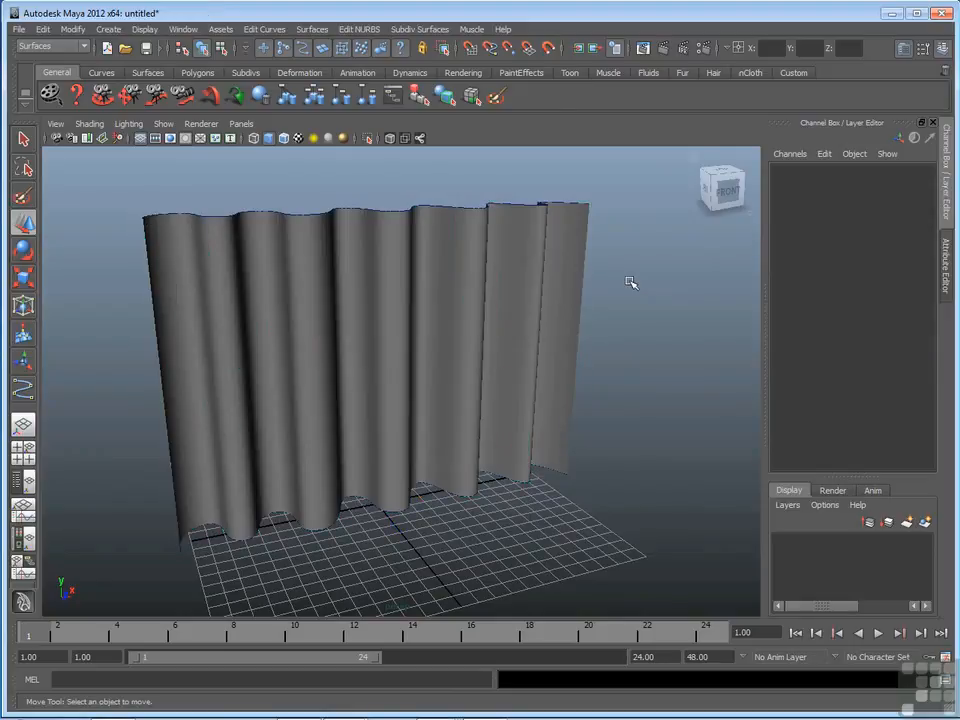
mouse_move(628, 281)
alt+mouse_down()
mouse_move(421, 300)
mouse_move(615, 283)
mouse_move(558, 313)
mouse_move(497, 304)
alt+mouse_up()
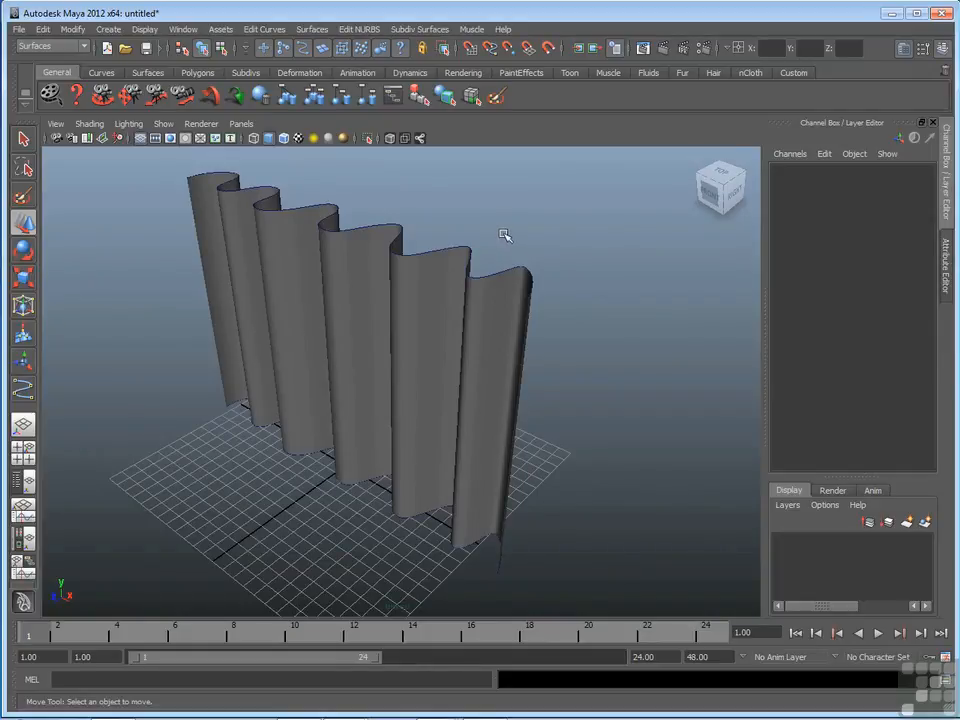
Move the upper profile curve of the lofted surface forward by about 6.2 units in Z
scroll(510, 240, up, 3)
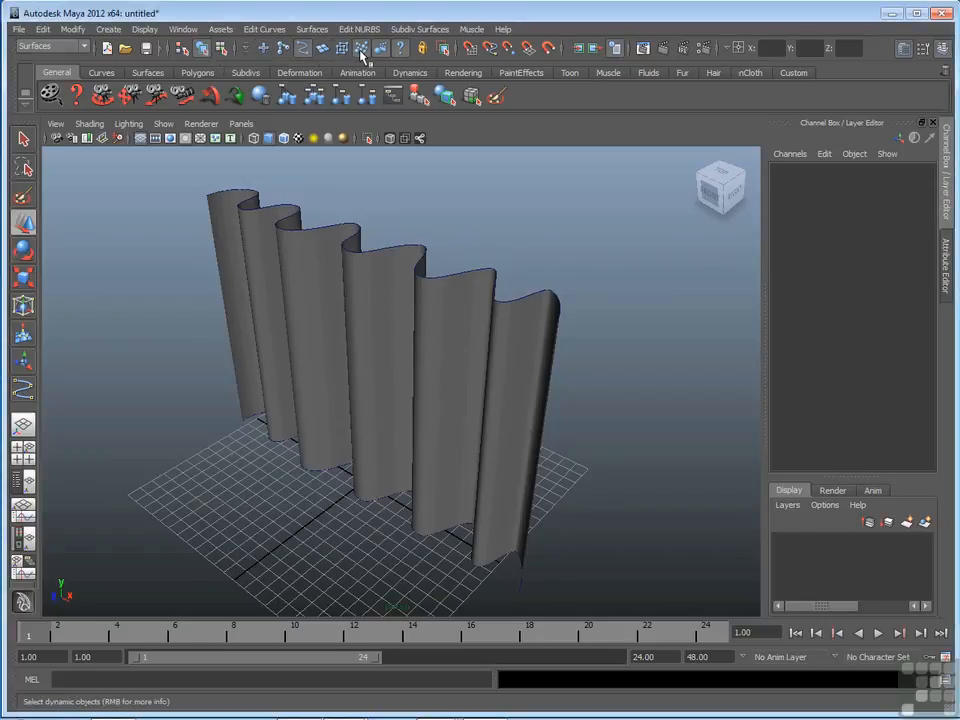
click(401, 276)
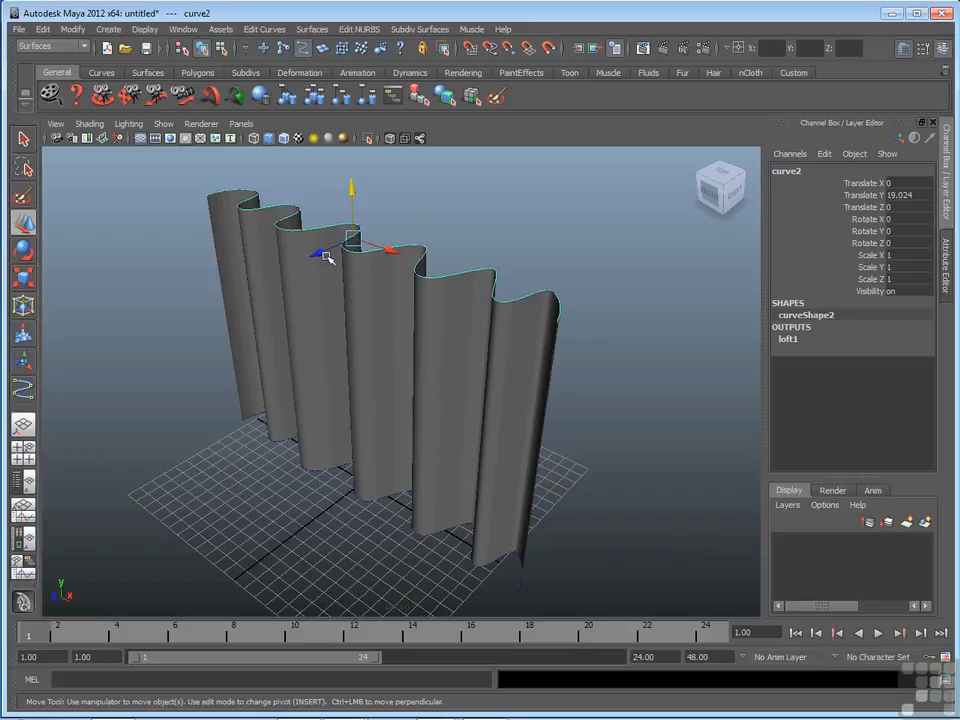
drag(317, 253, 220, 290)
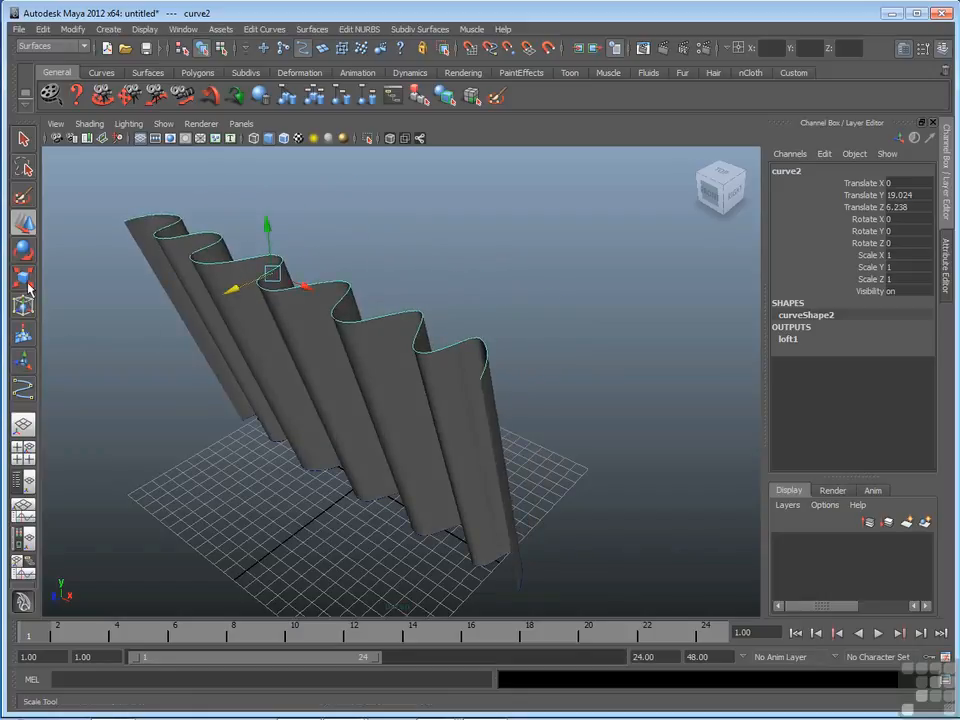
Rotate the upper profile curve about 34° around Y and scale it uniformly to about 0.71
click(23, 250)
drag(272, 314, 196, 288)
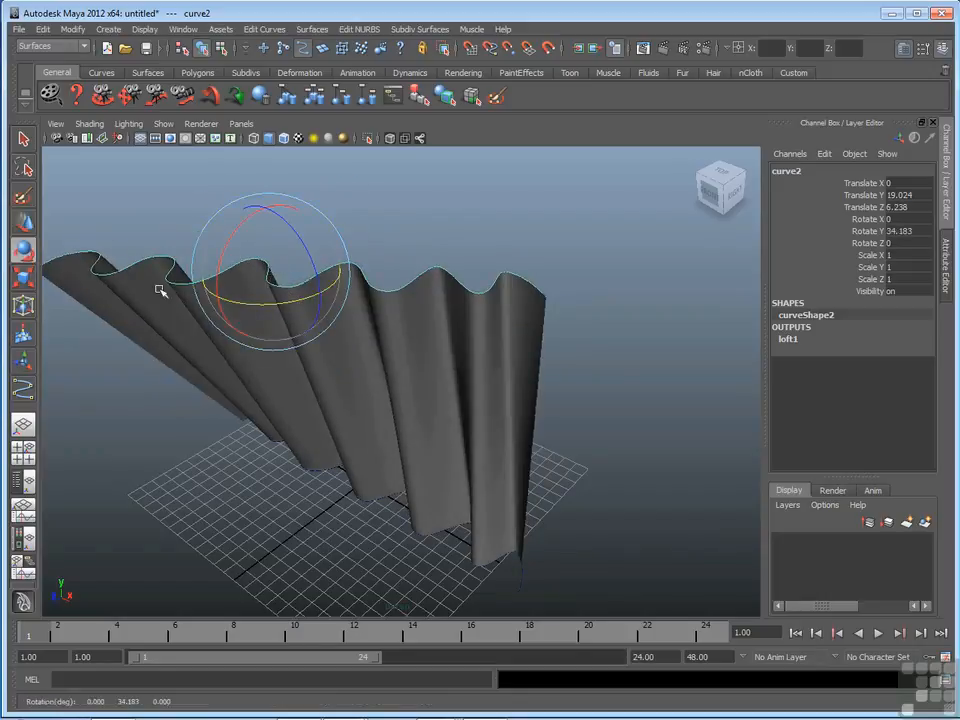
click(23, 277)
drag(274, 272, 193, 274)
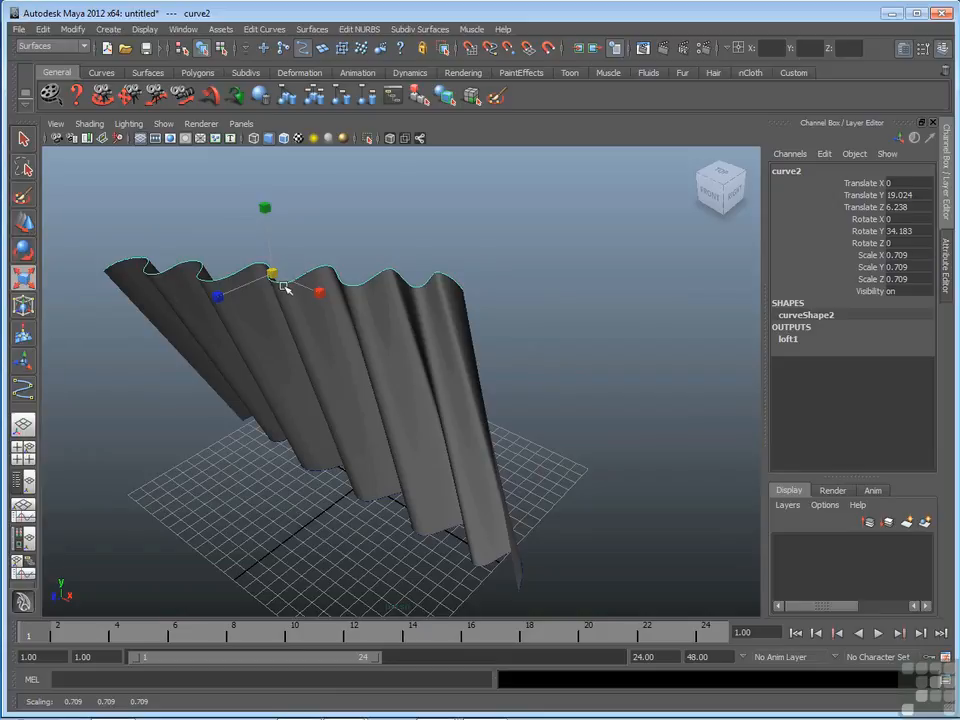
alt+drag(285, 298, 407, 298)
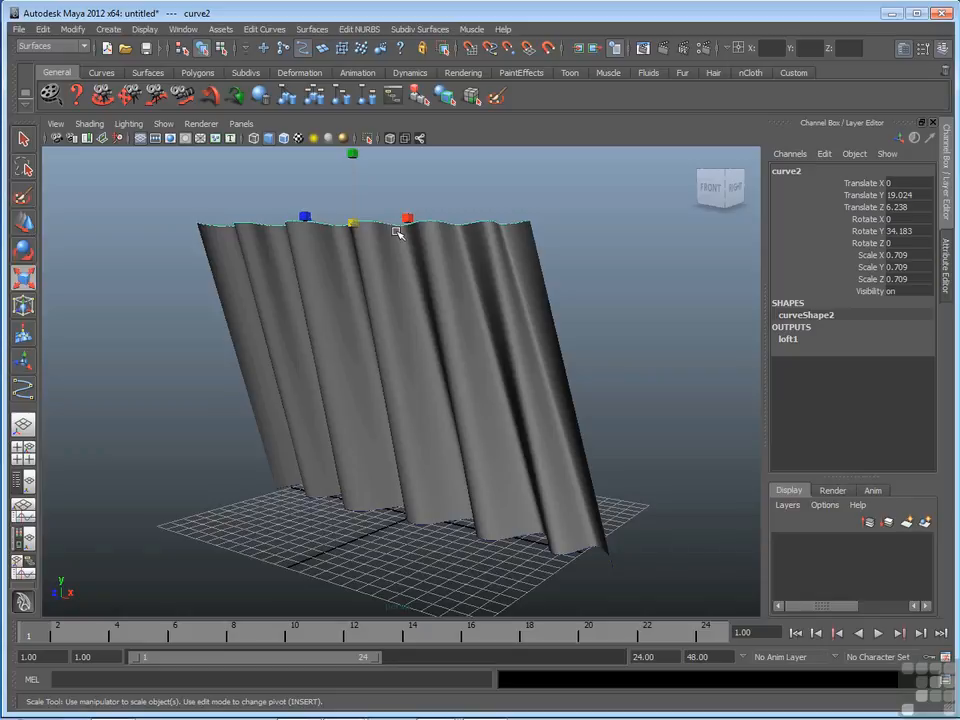
alt+drag(397, 230, 372, 279)
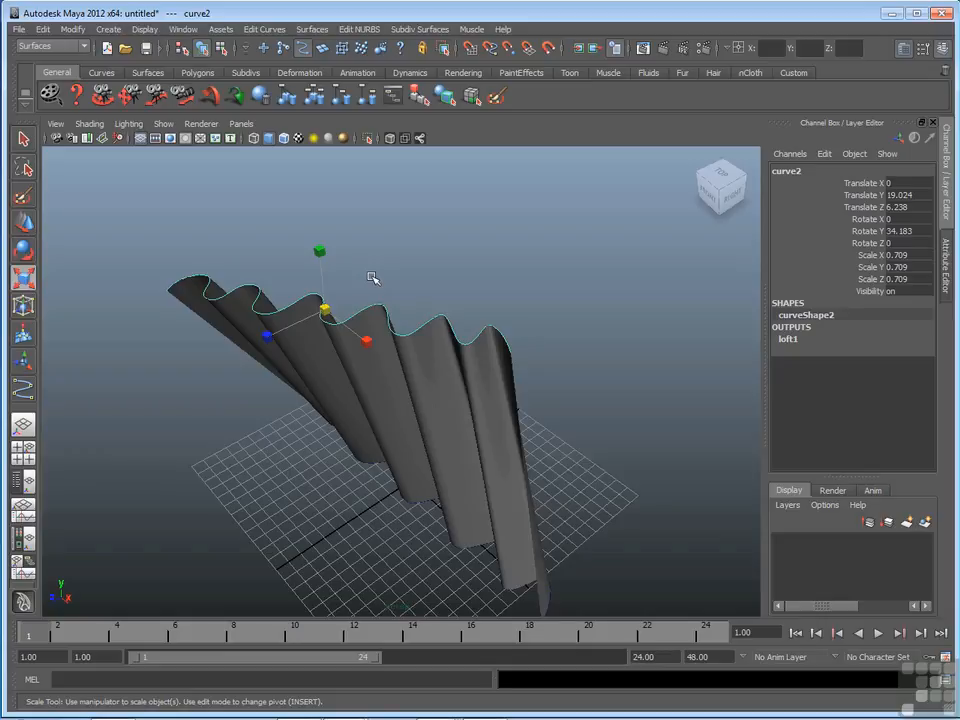
Select the lofted surface together with its curves by hierarchy and delete them all
click(181, 50)
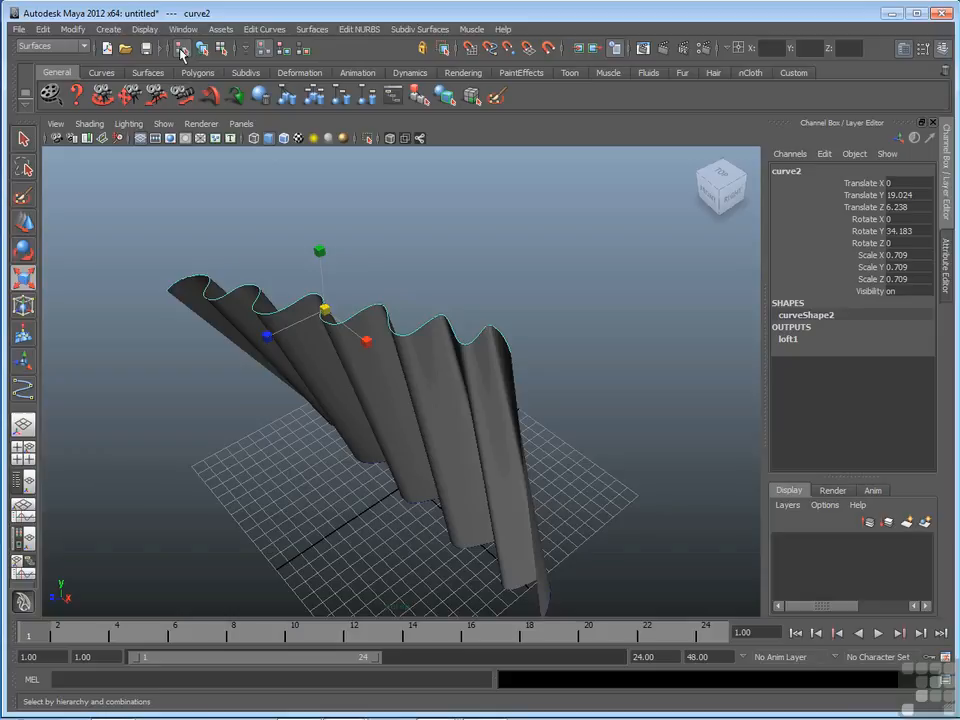
click(540, 598)
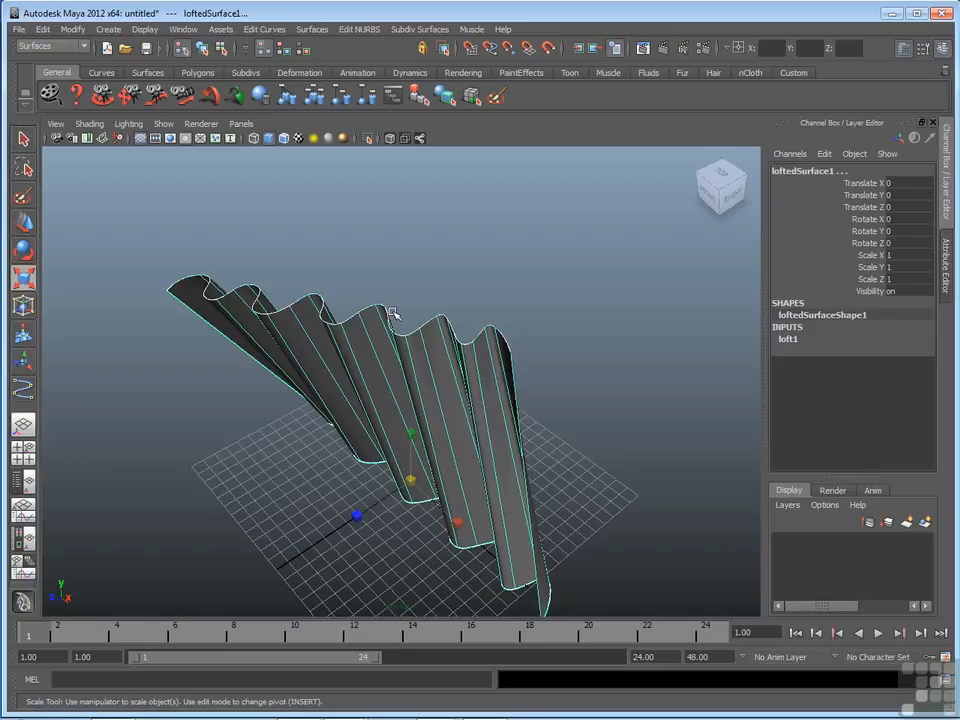
key(Delete)
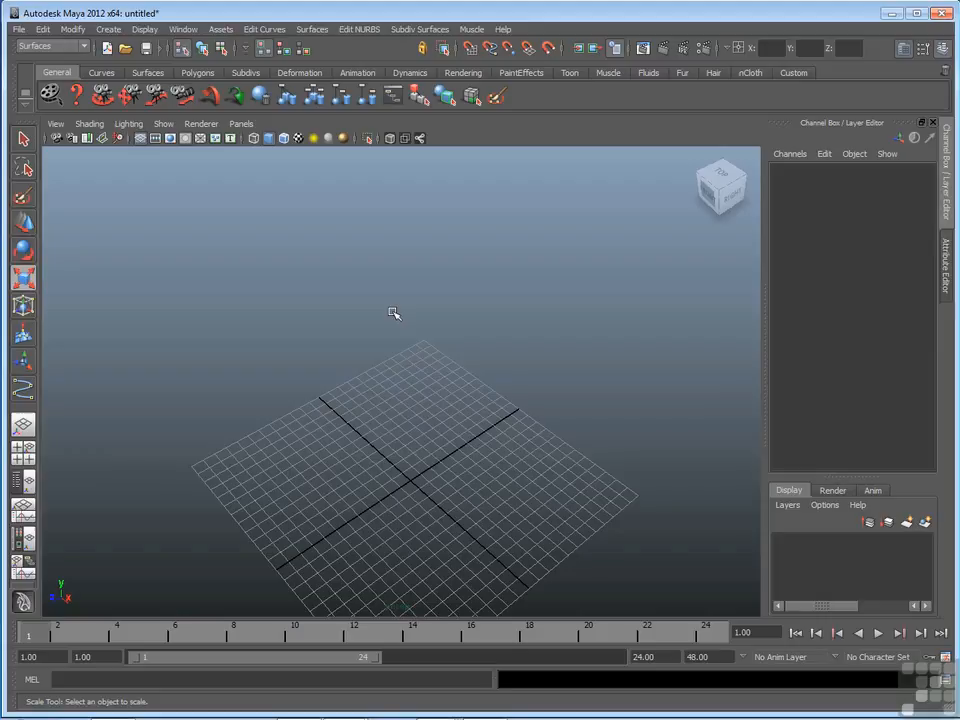
Draw a grid-snapped 12-point CV curve in the top view, about 8 grid units long, with a rounded loop at each end and a central bulge
key(space)
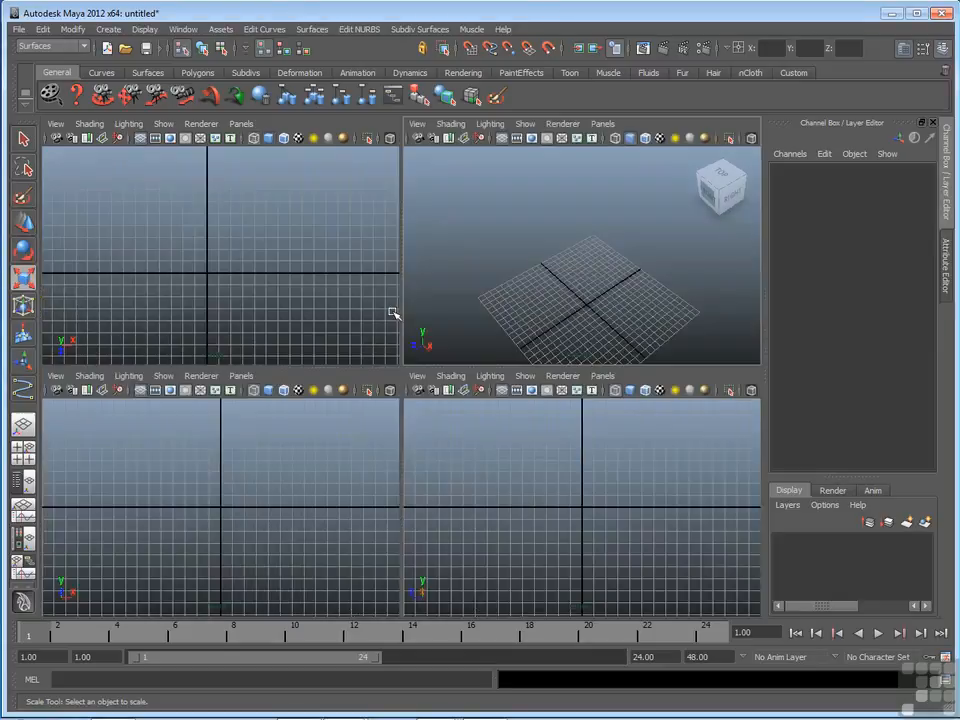
key(space)
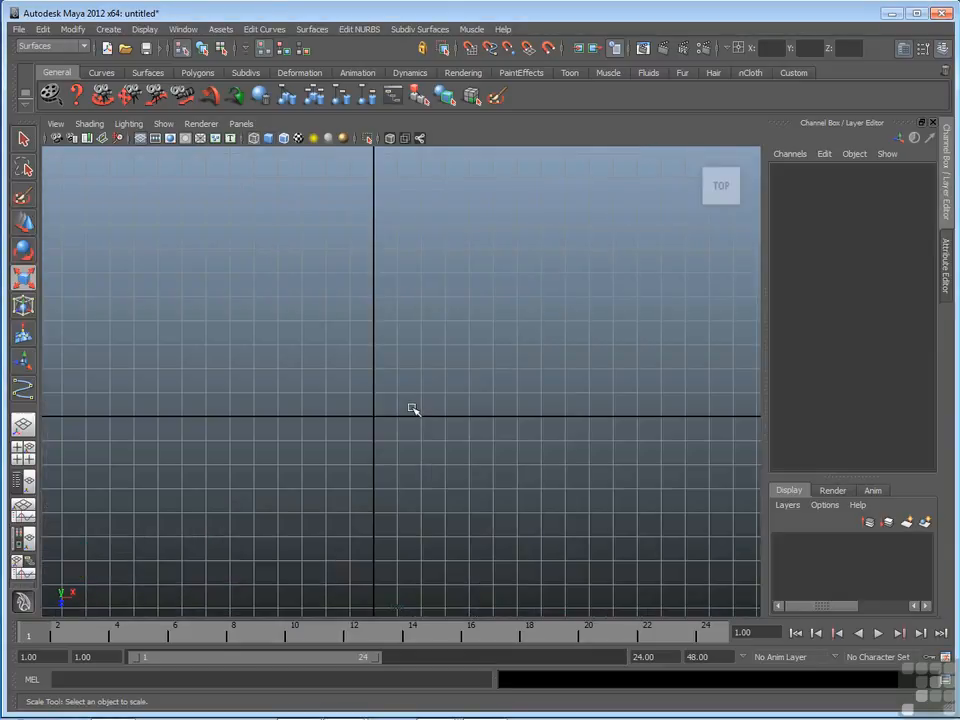
alt+middle_drag(411, 407, 446, 469)
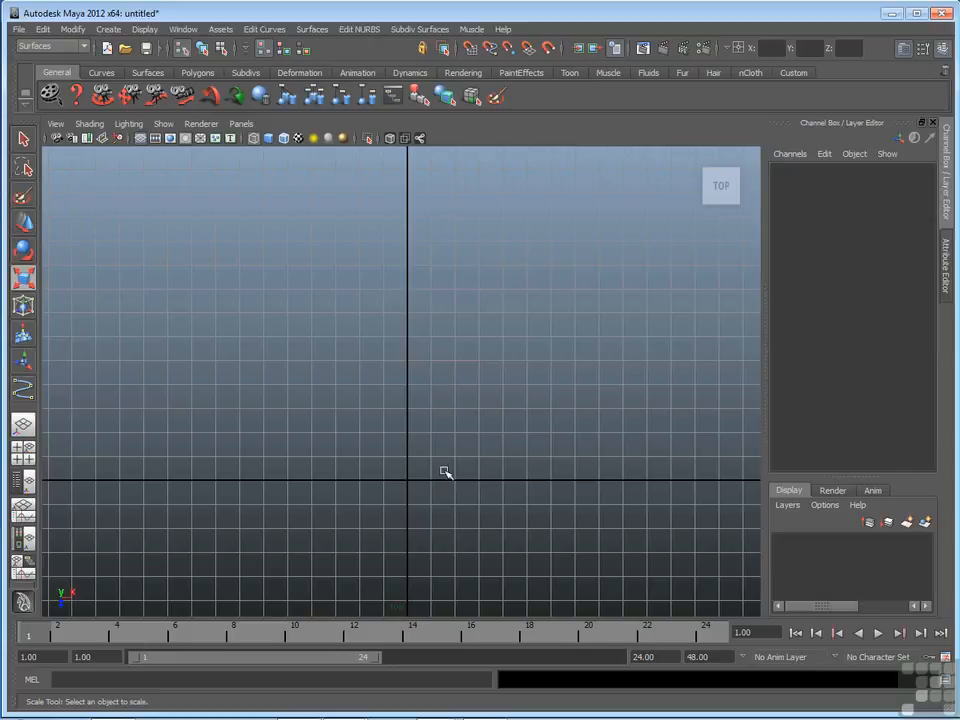
click(108, 29)
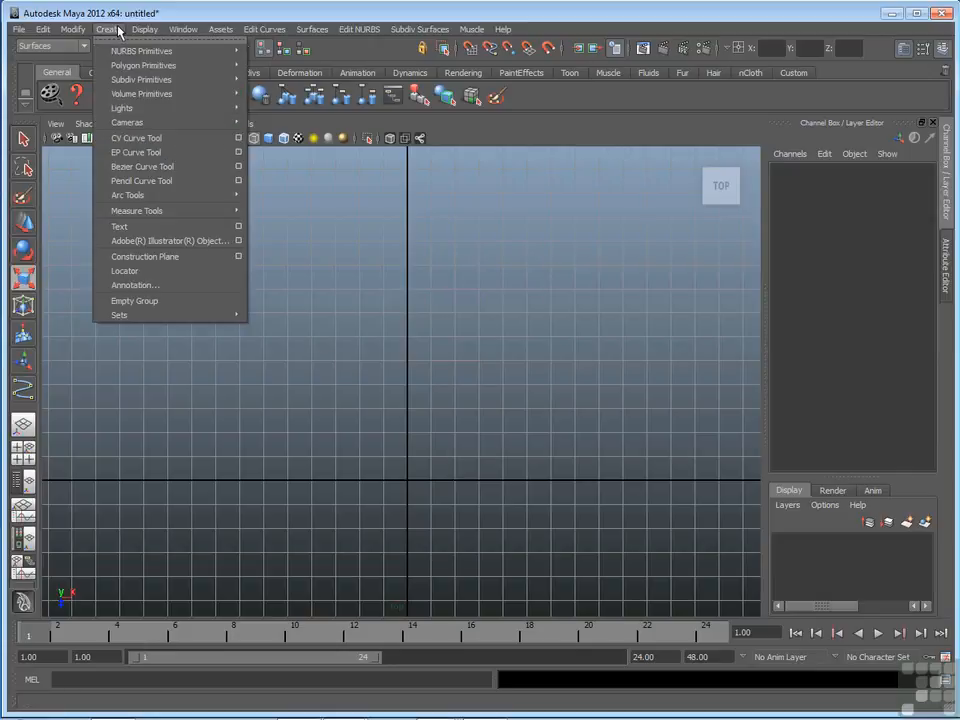
click(189, 143)
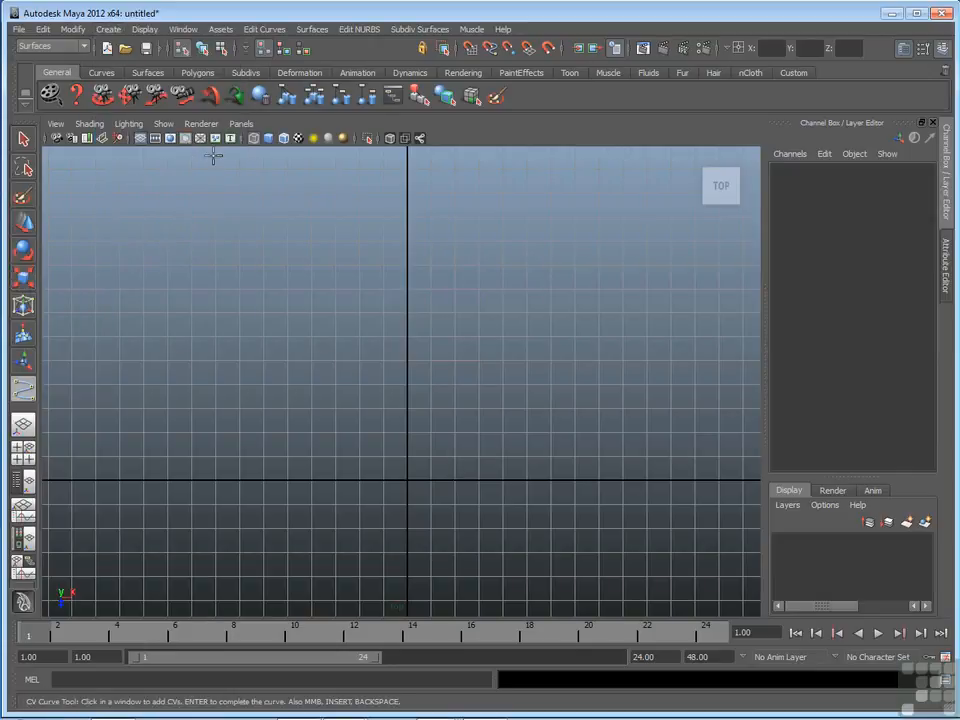
click(471, 50)
alt+middle_drag(435, 369, 392, 260)
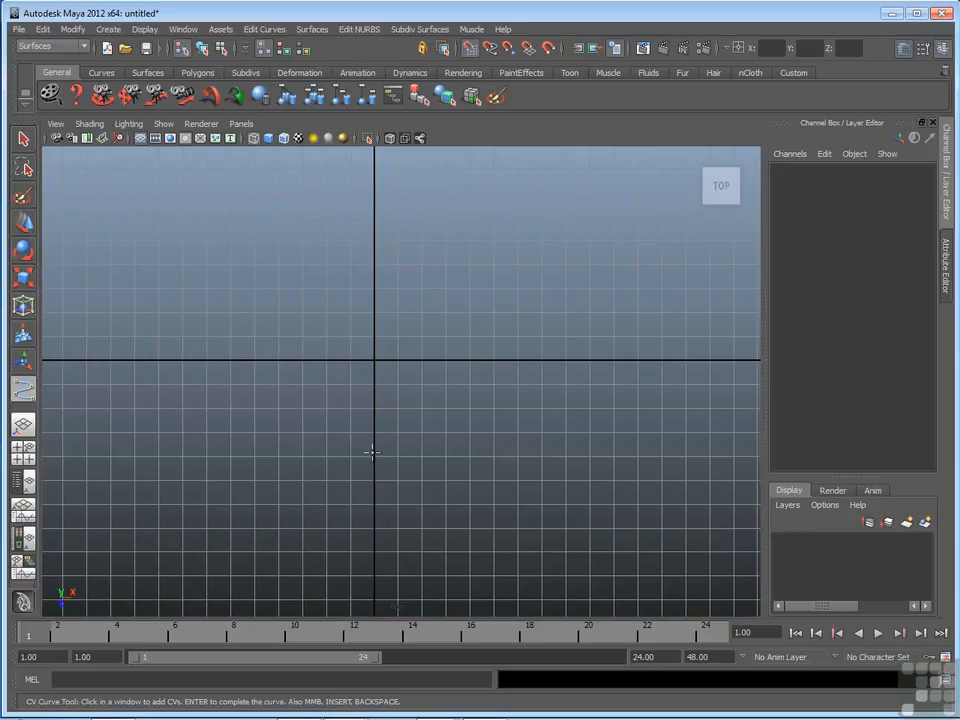
click(372, 458)
click(326, 456)
click(326, 408)
click(349, 408)
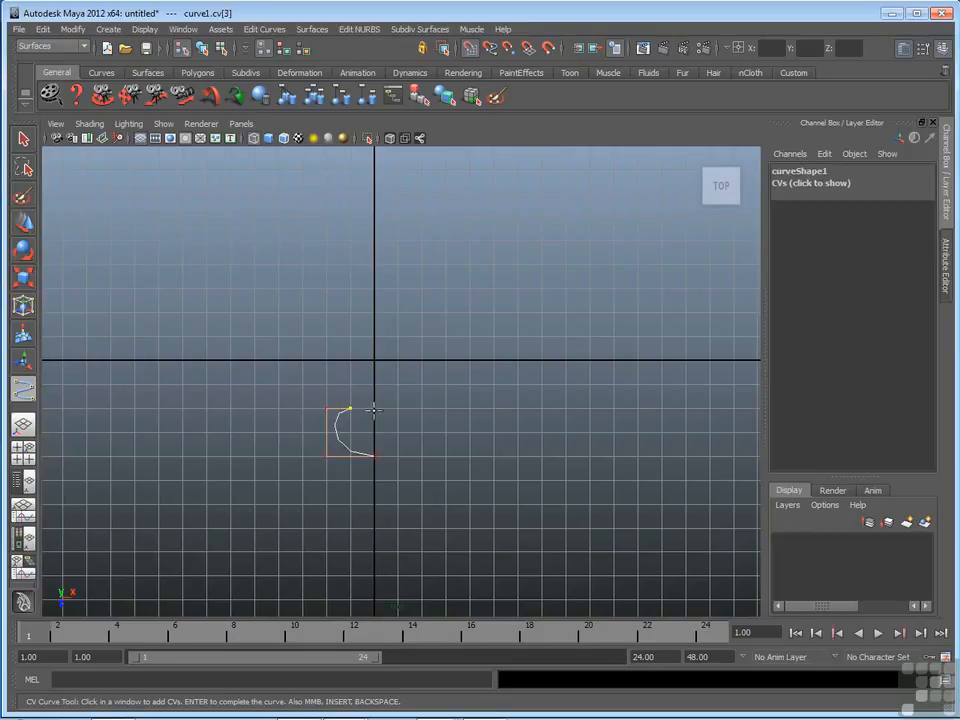
click(375, 408)
click(397, 380)
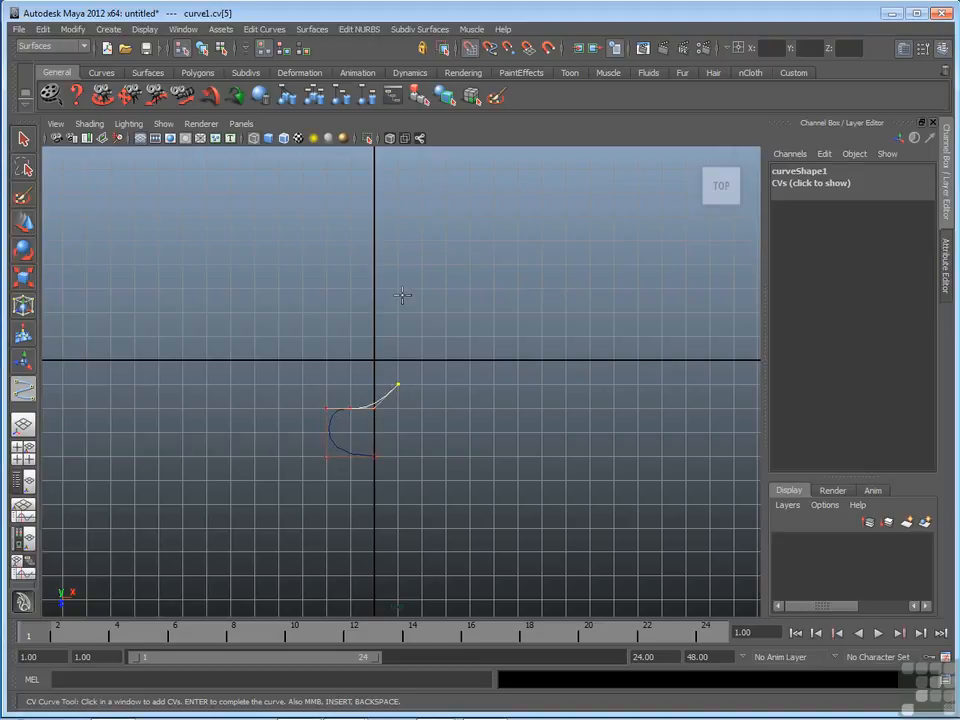
click(399, 337)
click(374, 313)
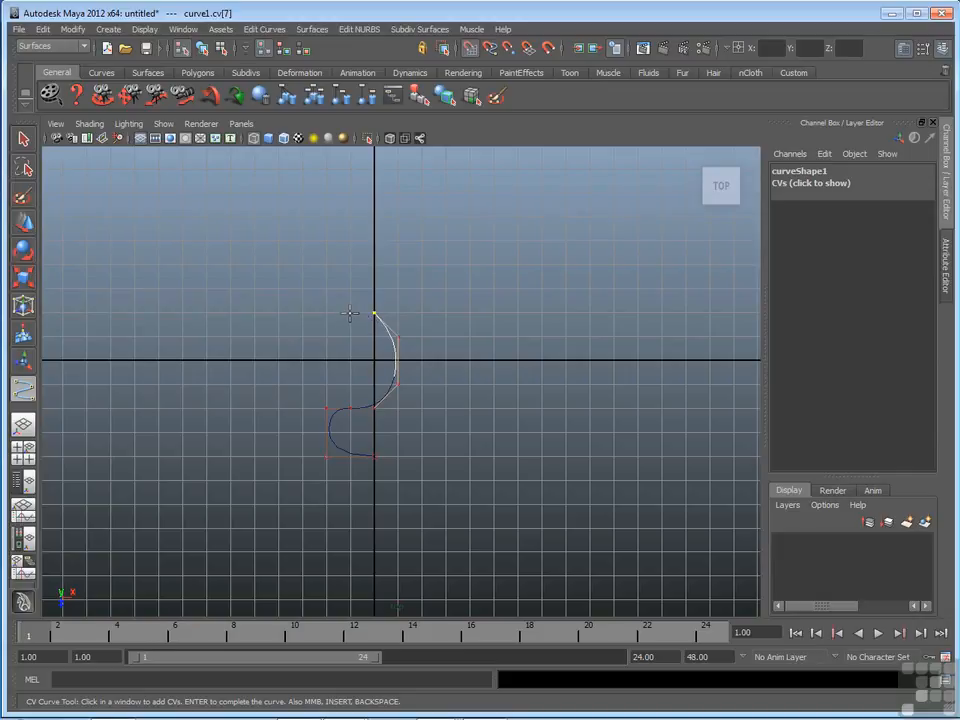
click(351, 313)
click(327, 313)
click(327, 266)
click(375, 265)
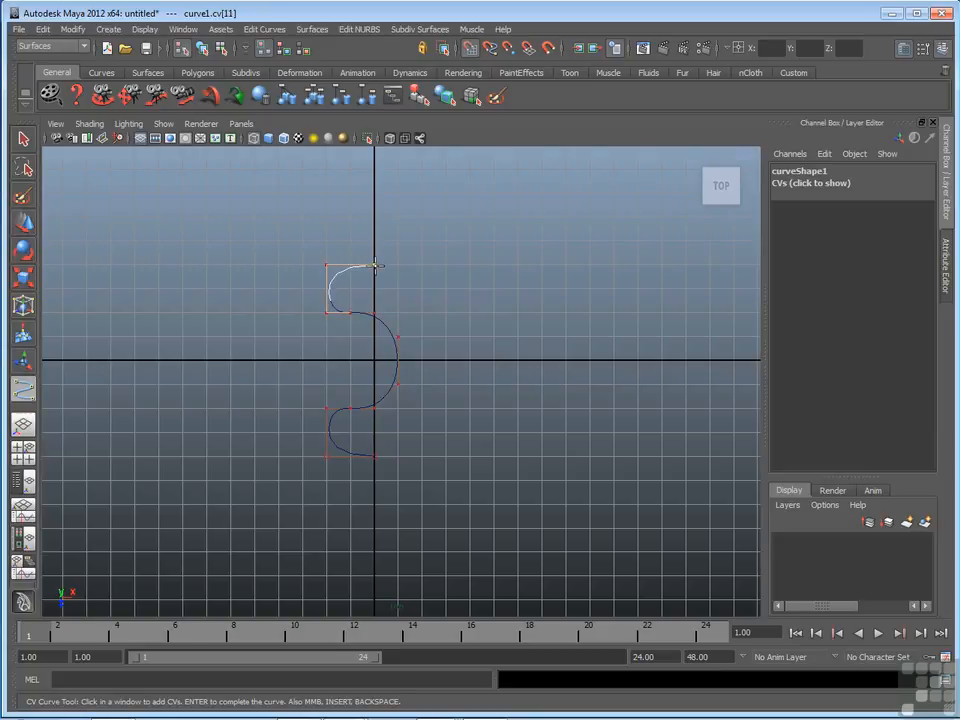
key(Return)
key(r)
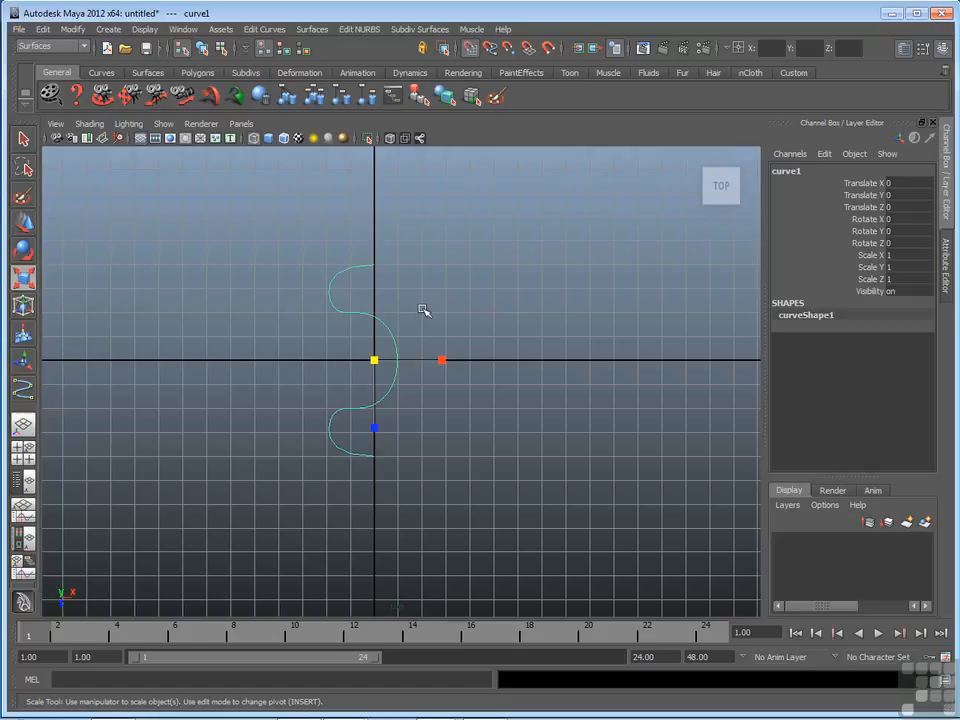
Rotate the curve to about -113° around Z, using the front and perspective views
key(space)
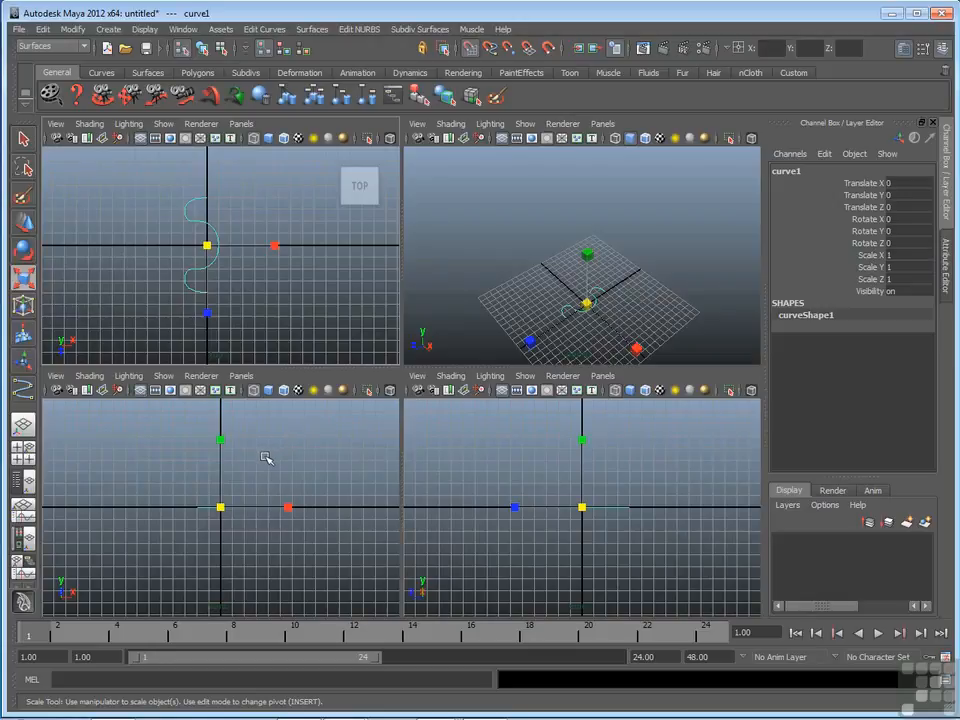
key(space)
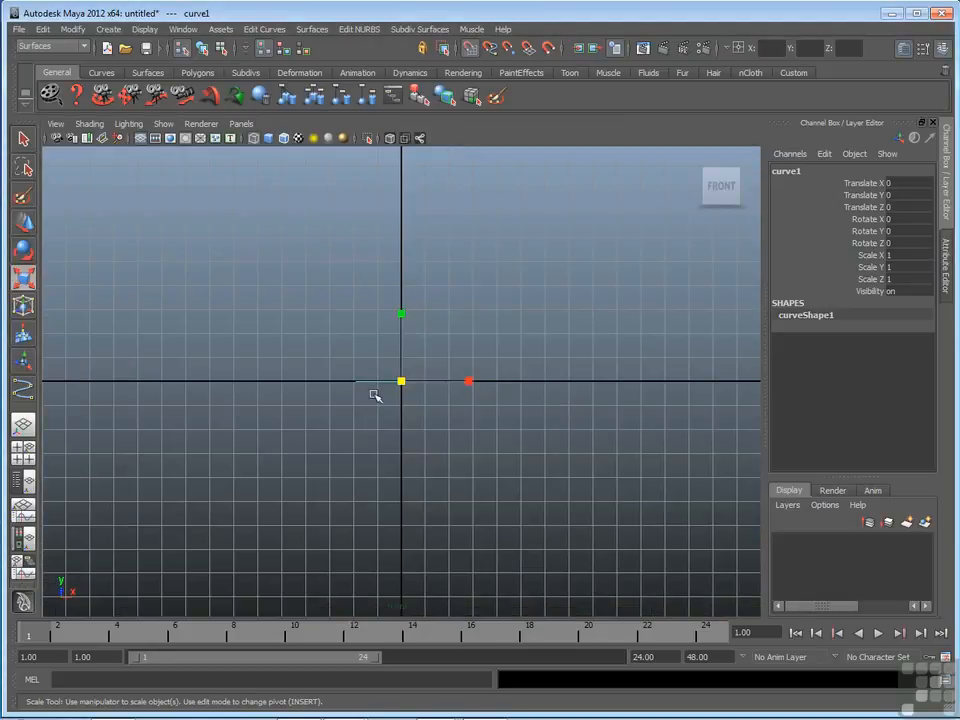
key(e)
drag(431, 319, 465, 410)
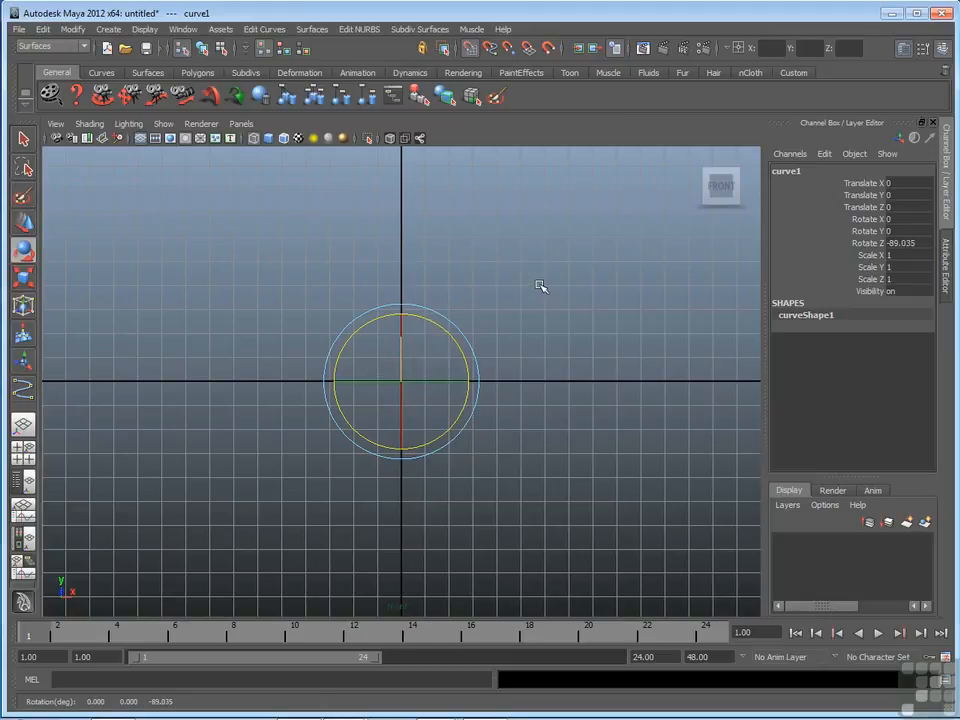
key(space)
key(space)
alt+drag(507, 388, 495, 355)
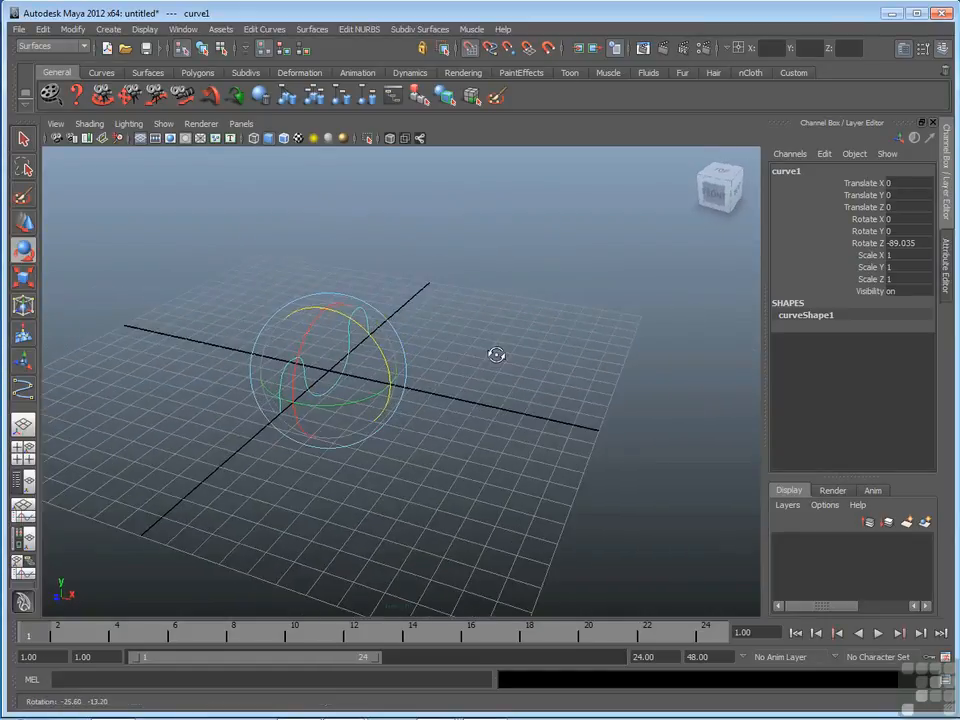
drag(369, 343, 390, 364)
alt+middle_drag(448, 364, 504, 326)
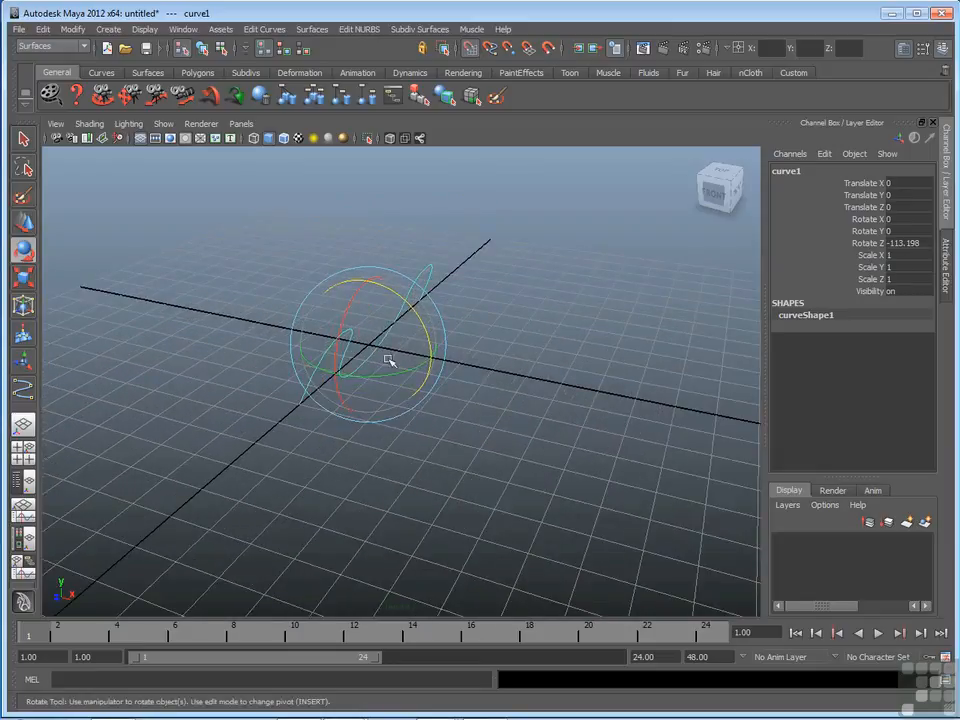
Raise the curve above the grid to about 8.8 units in Y
alt+middle_drag(489, 334, 501, 423)
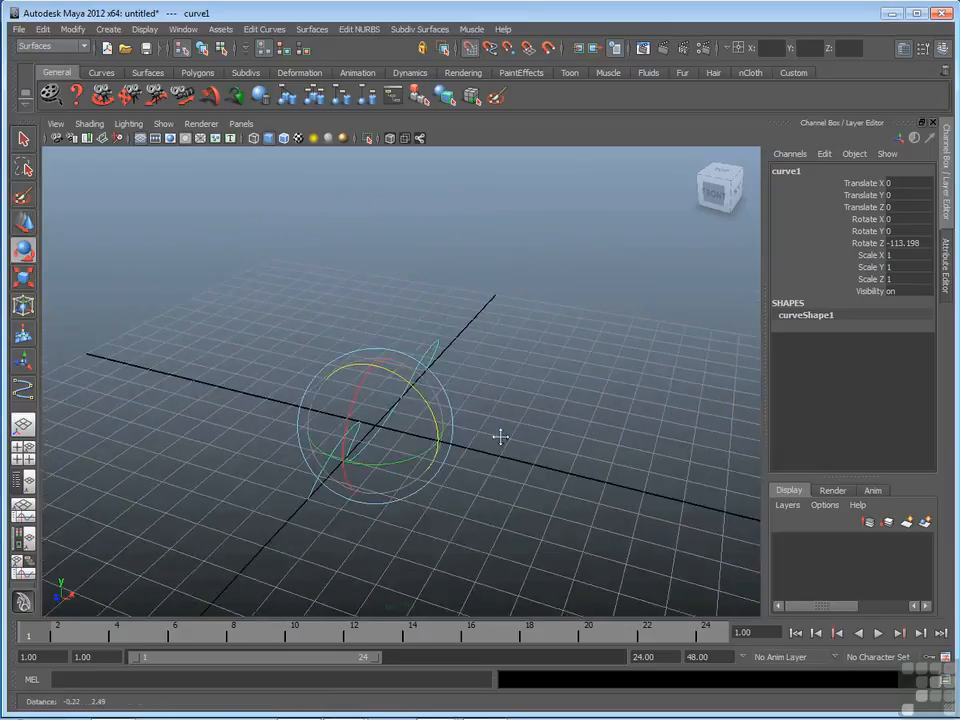
click(24, 222)
drag(372, 385, 376, 388)
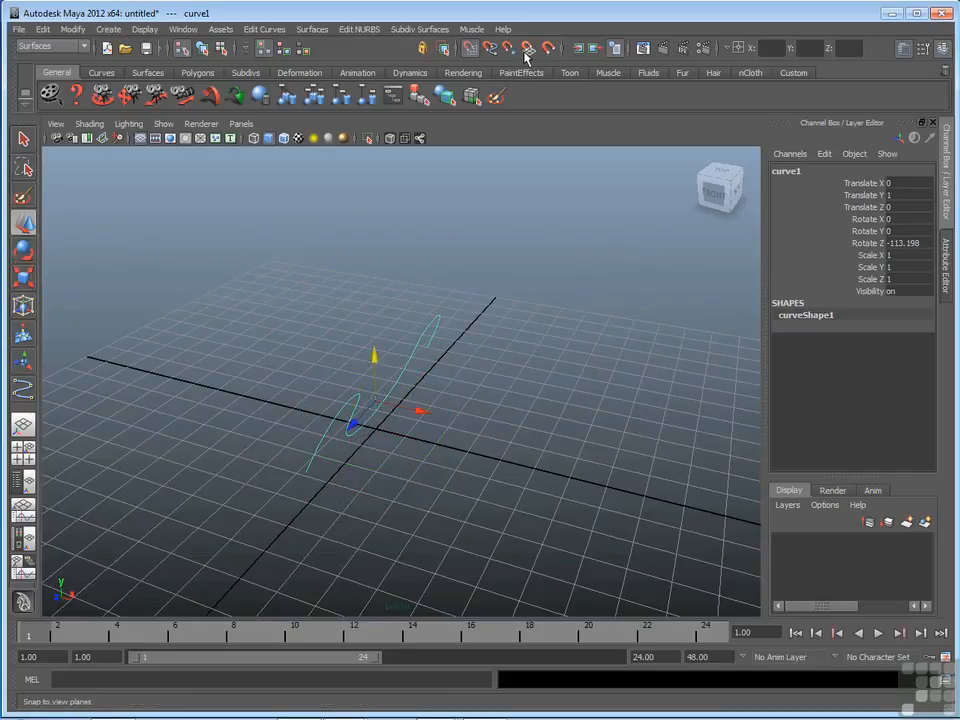
drag(375, 358, 375, 226)
alt+drag(549, 358, 396, 388)
alt+middle_drag(396, 388, 381, 376)
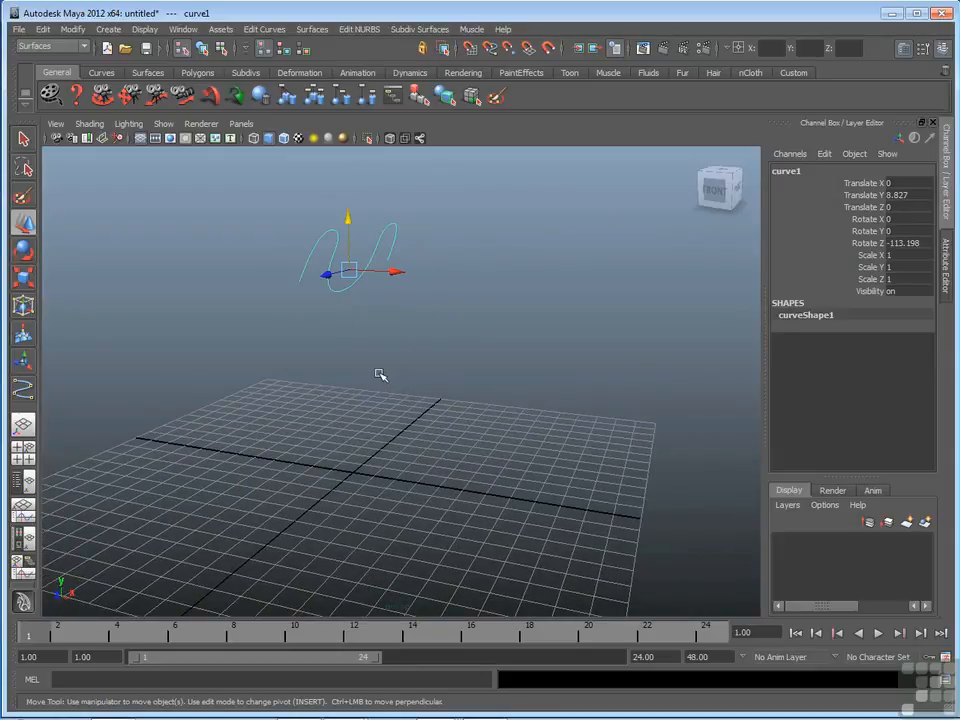
Place a duplicate of the curve at about X 2.3, Y 6.3, rotated to about -138° around Z
click(42, 29)
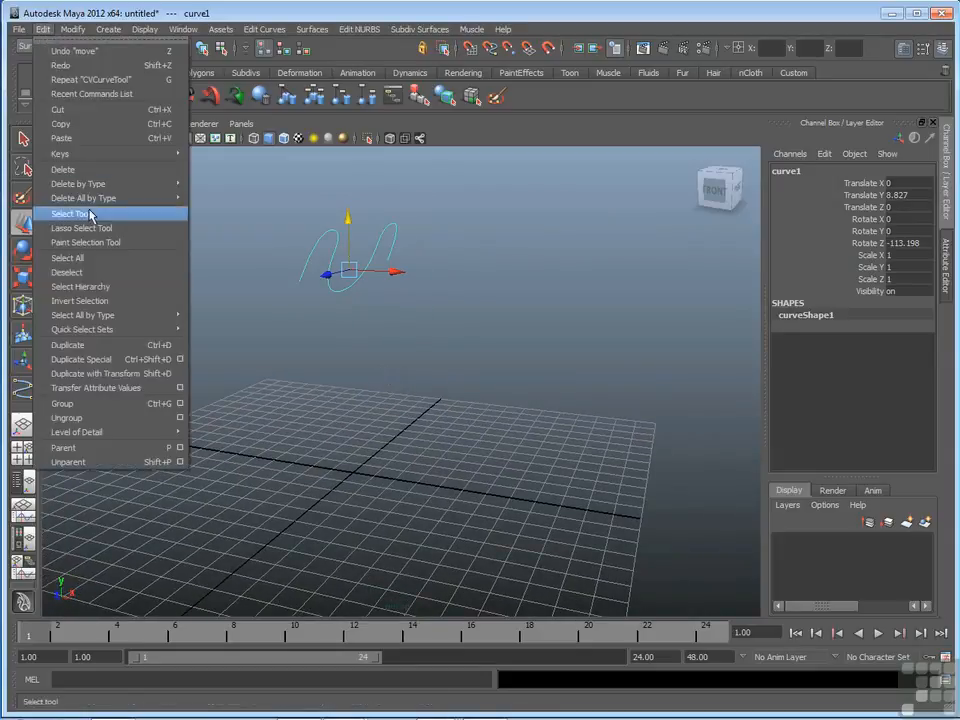
click(68, 345)
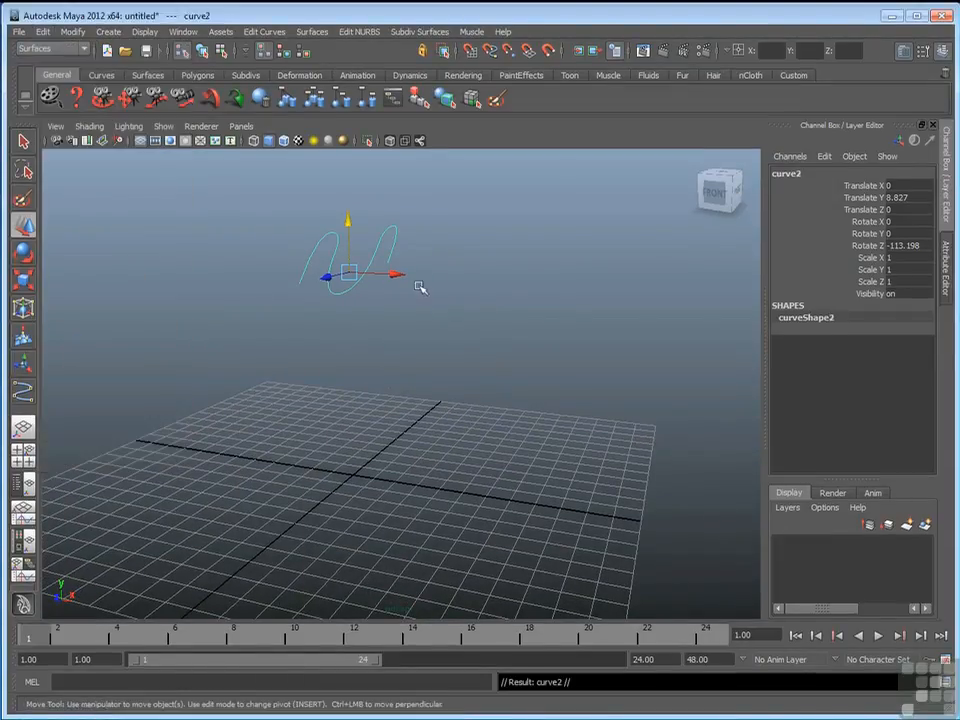
drag(394, 278, 450, 292)
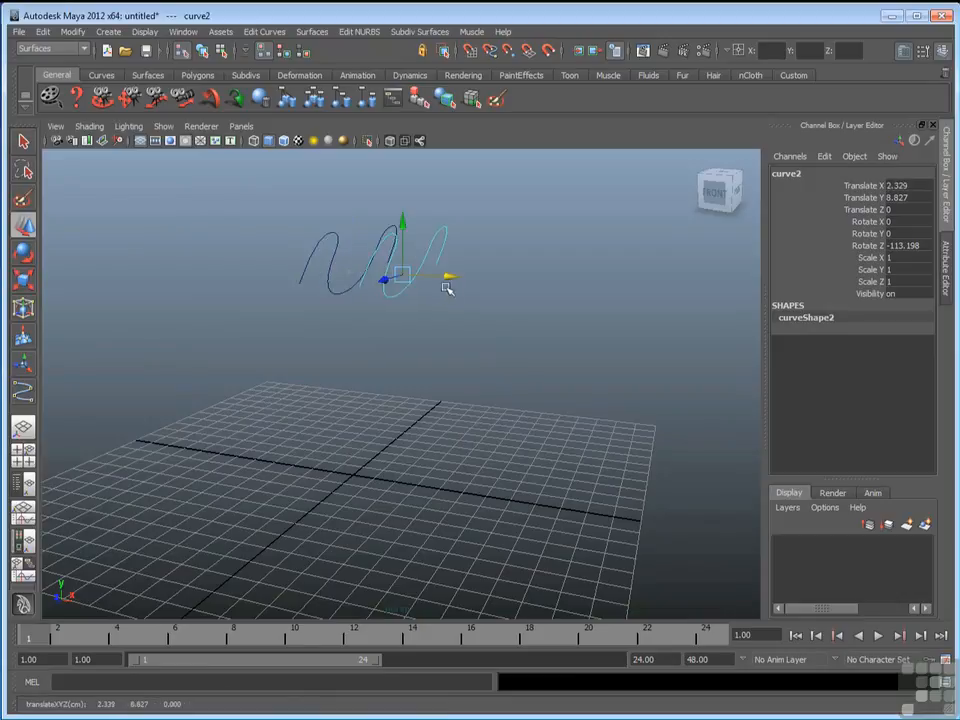
drag(398, 216, 405, 289)
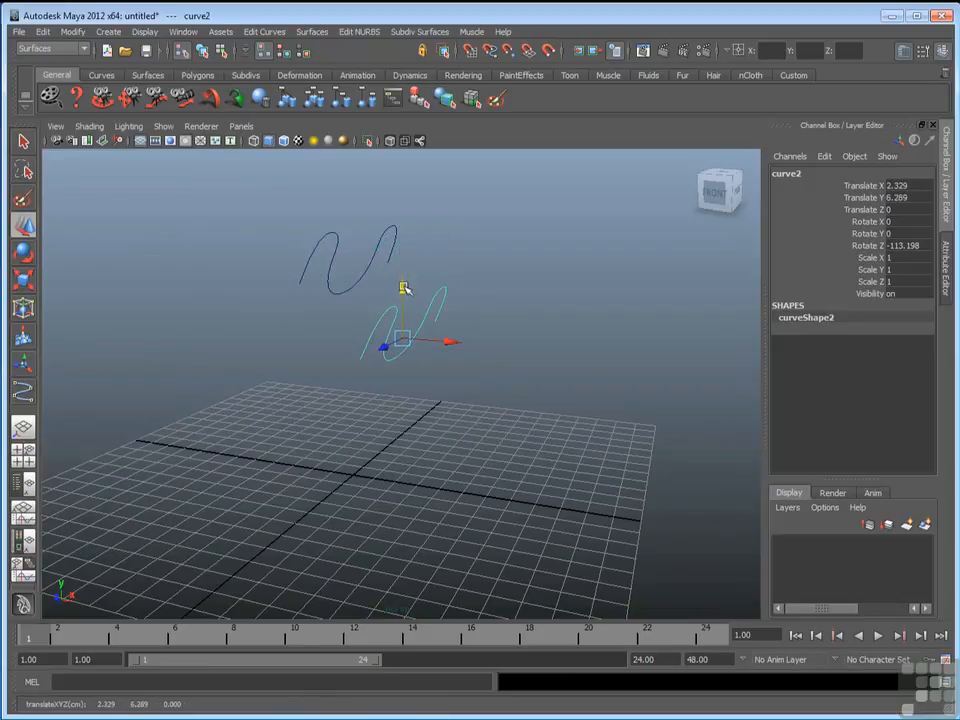
click(23, 253)
drag(441, 286, 450, 321)
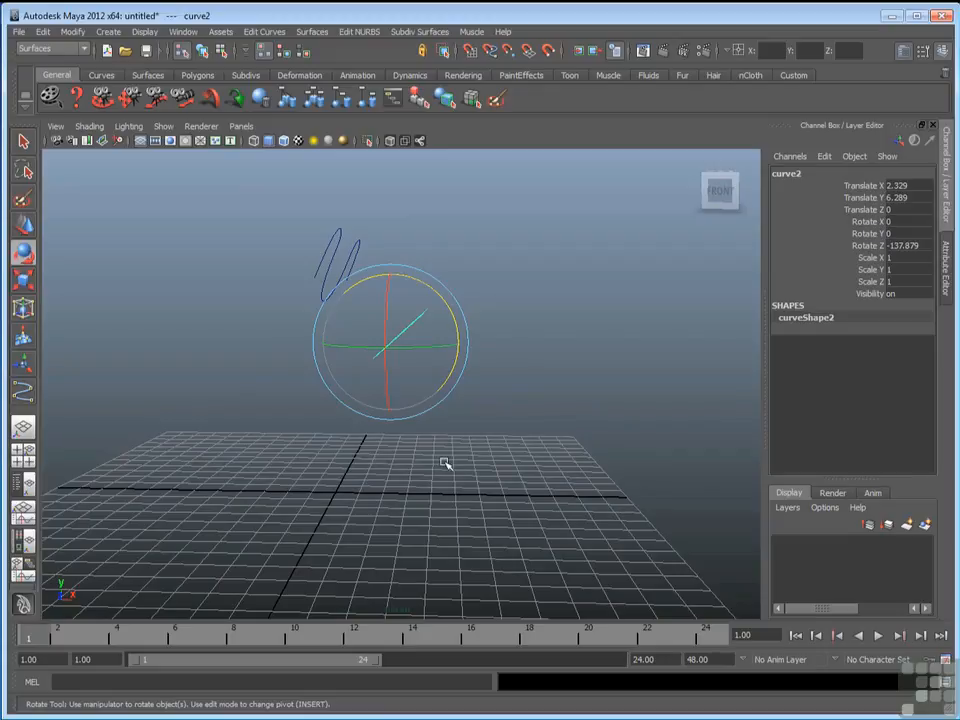
Duplicate the second curve and move the copy to about X 4.5, Y 2.9, Z 0.3
click(43, 32)
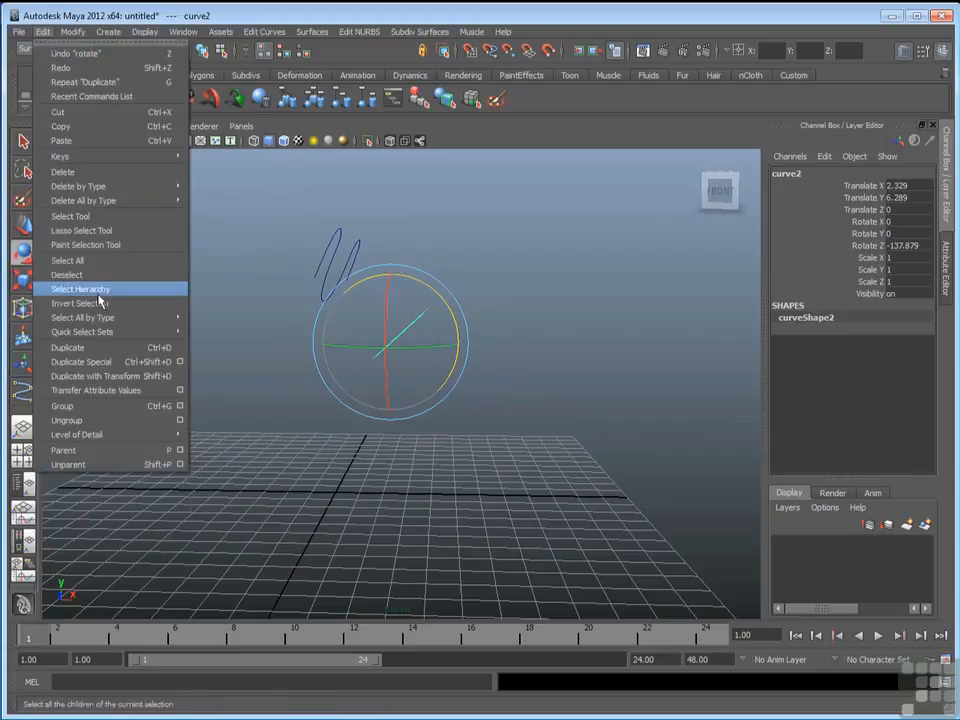
click(95, 347)
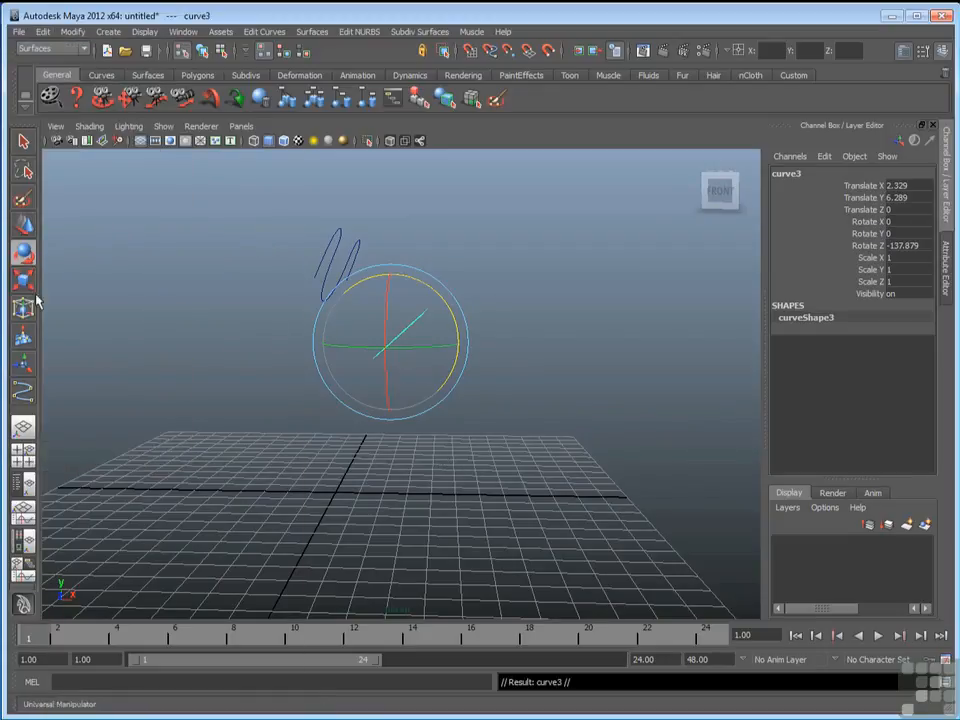
key(w)
drag(389, 345, 442, 430)
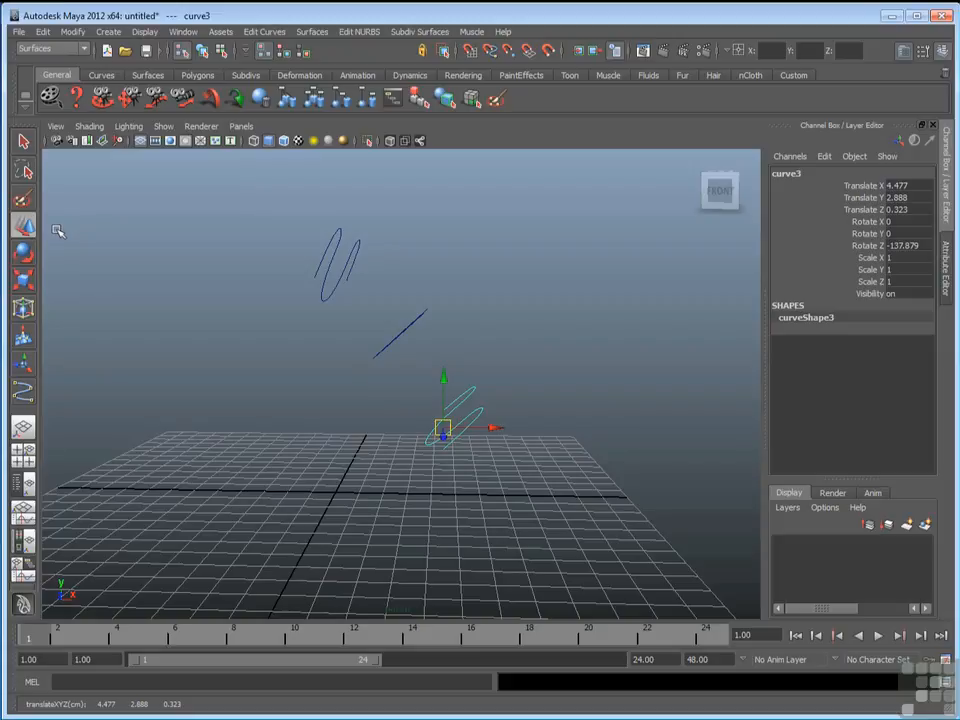
key(e)
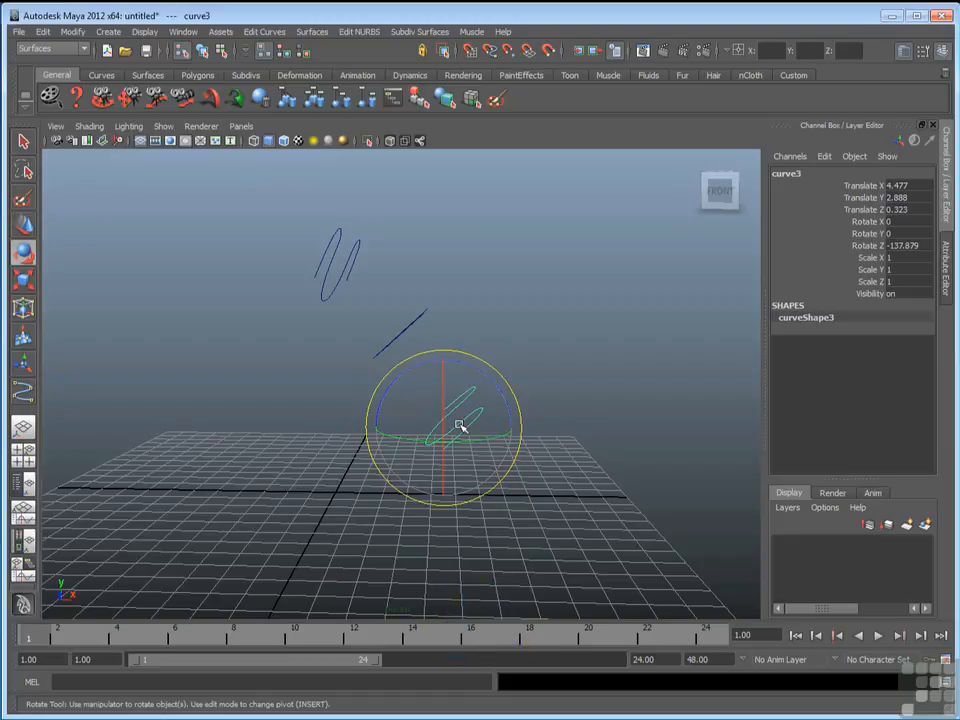
key(r)
key(r)
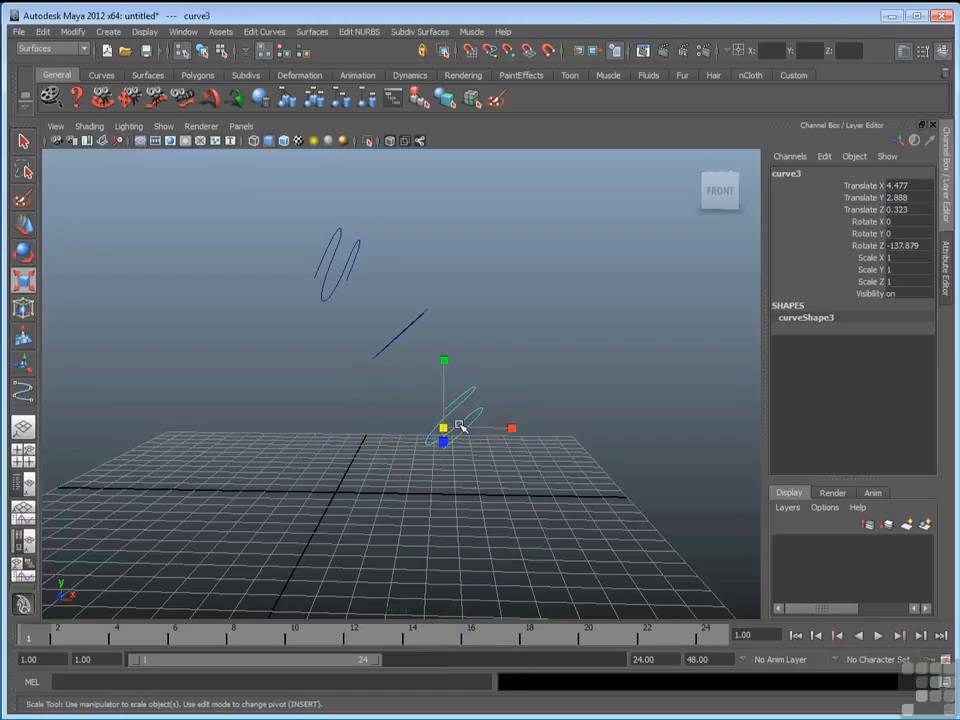
key(w)
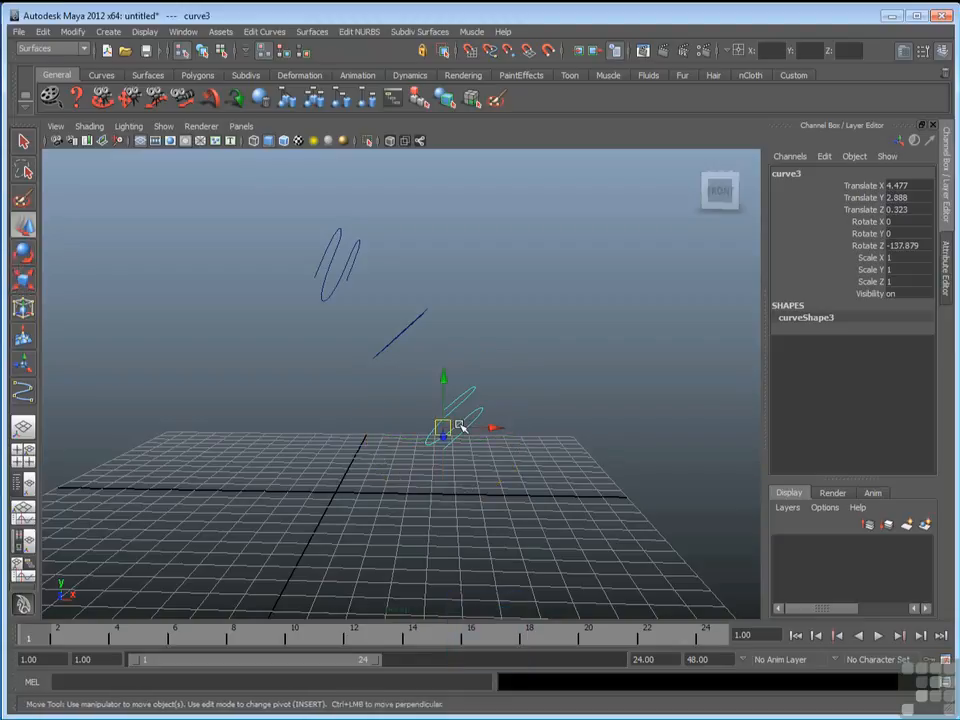
key(e)
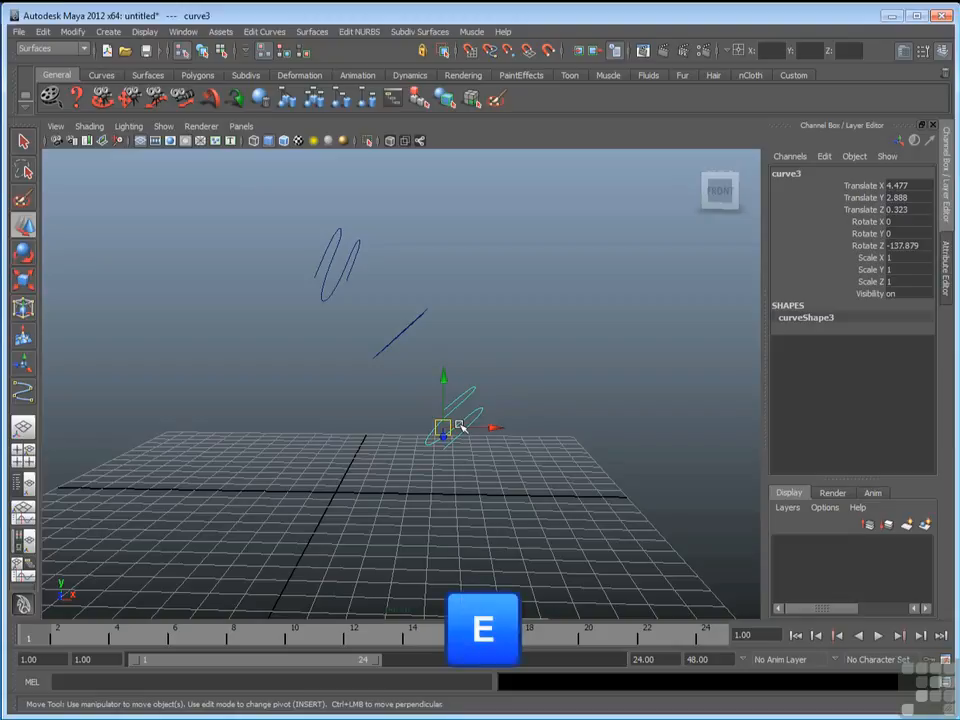
key(r)
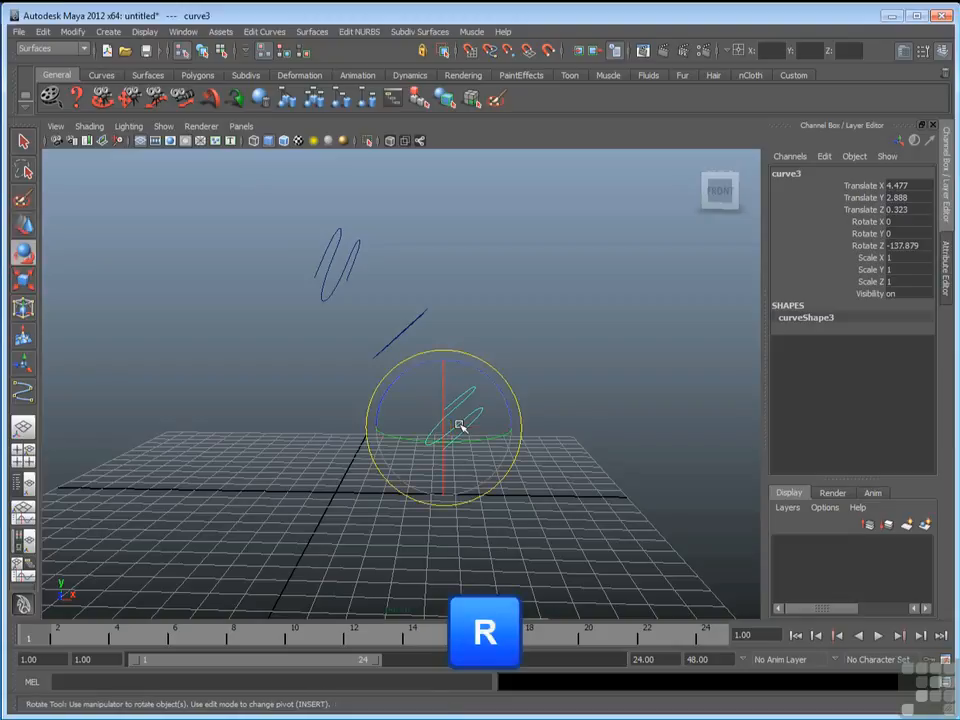
key(t)
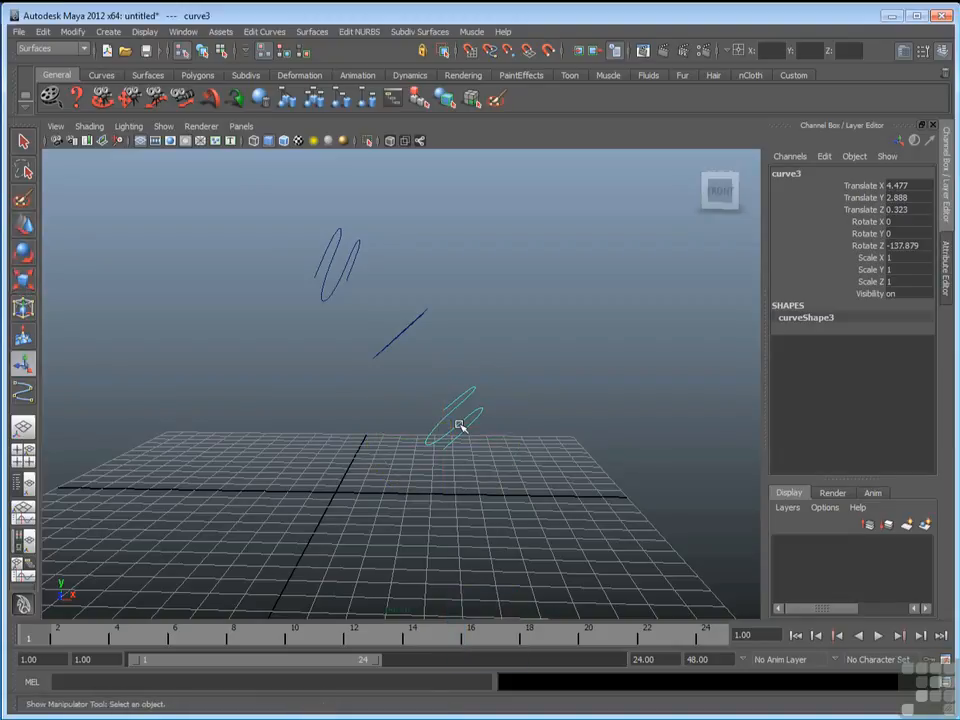
key(w)
key(e)
key(r)
key(w)
key(r)
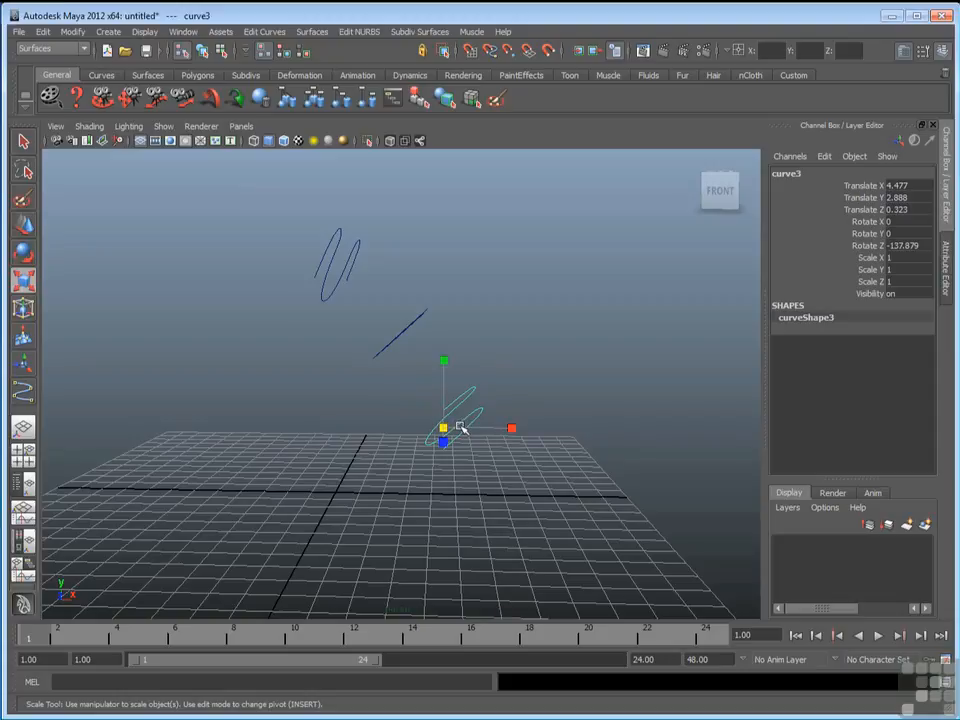
key(w)
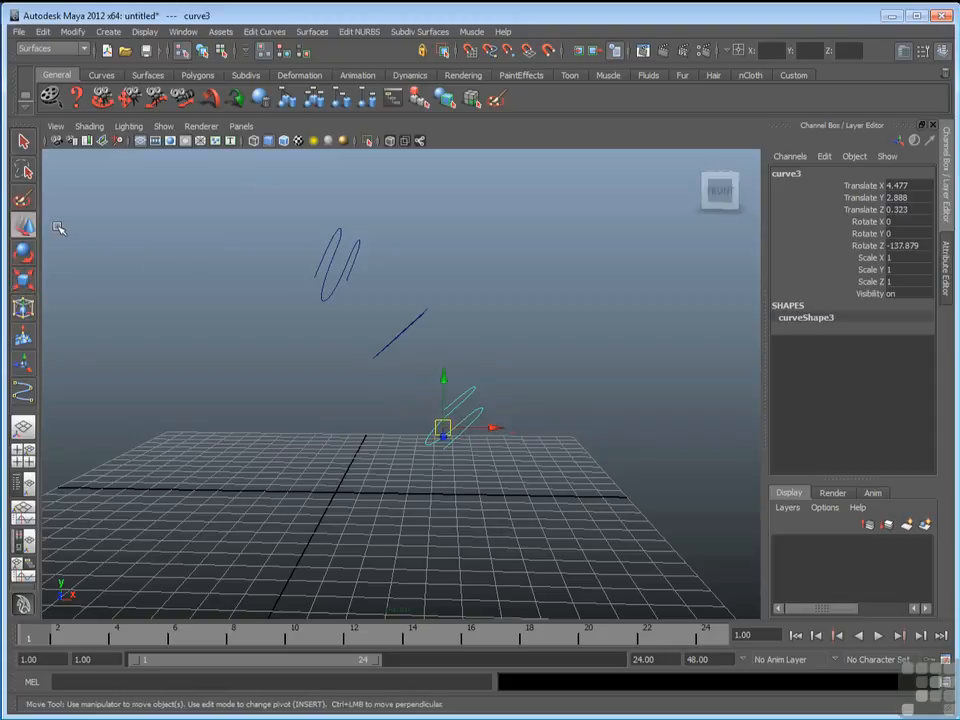
Rotate the third curve to about -147° around Z
key(e)
key(r)
key(w)
key(e)
key(r)
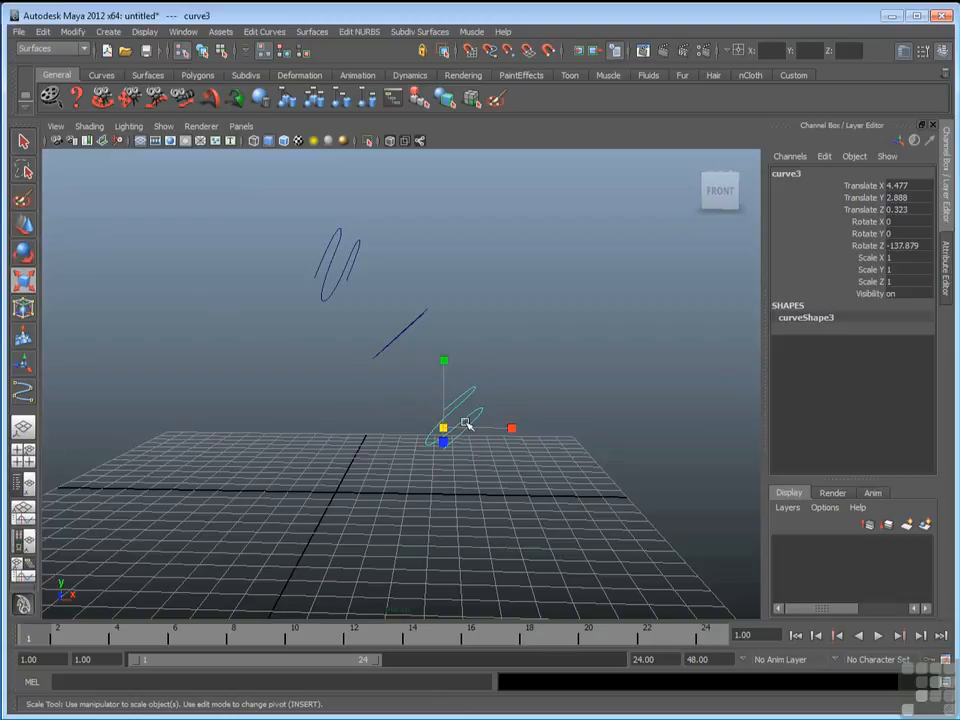
key(w)
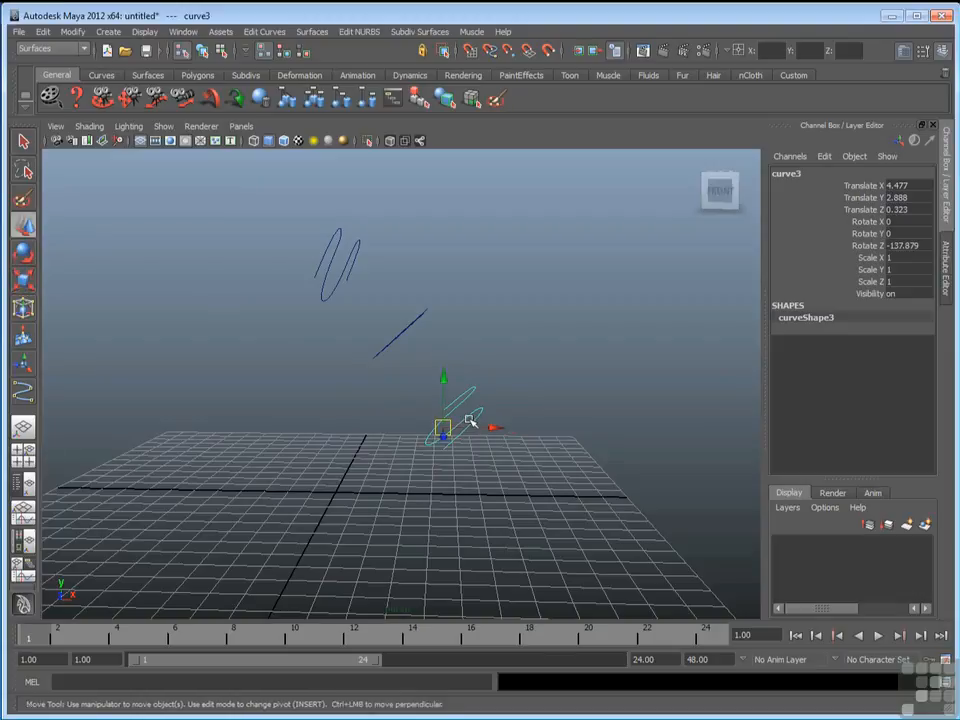
key(e)
mouse_move(476, 381)
mouse_down()
mouse_move(487, 376)
mouse_move(488, 386)
mouse_up()
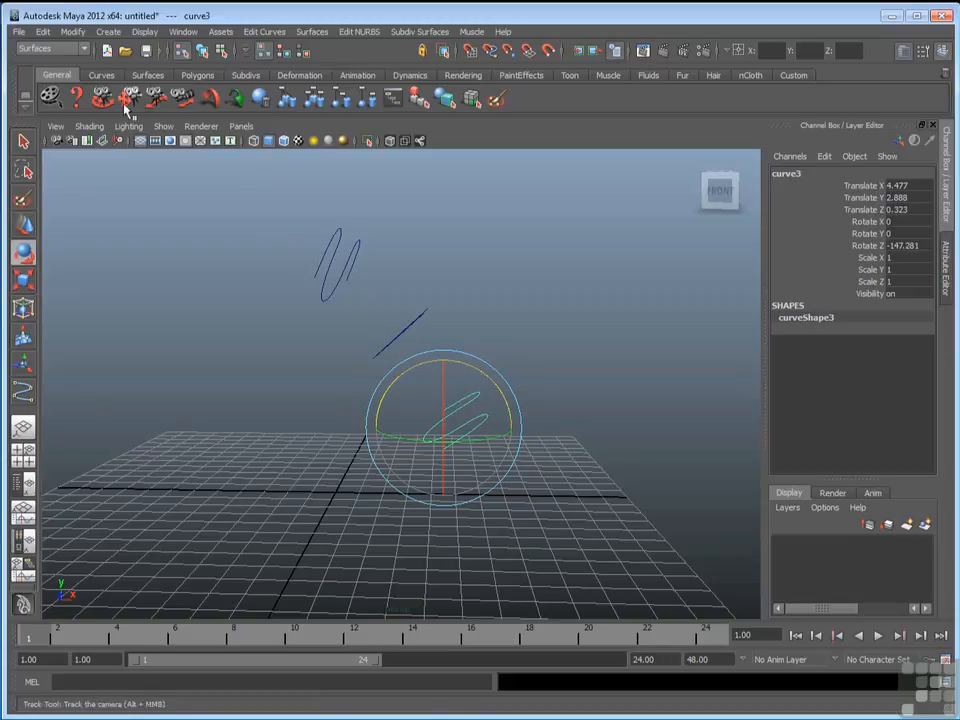
Duplicate the third curve and place the copy at about X 5.6, Y -0.5, rotated to about -164° around Z
click(43, 31)
click(110, 347)
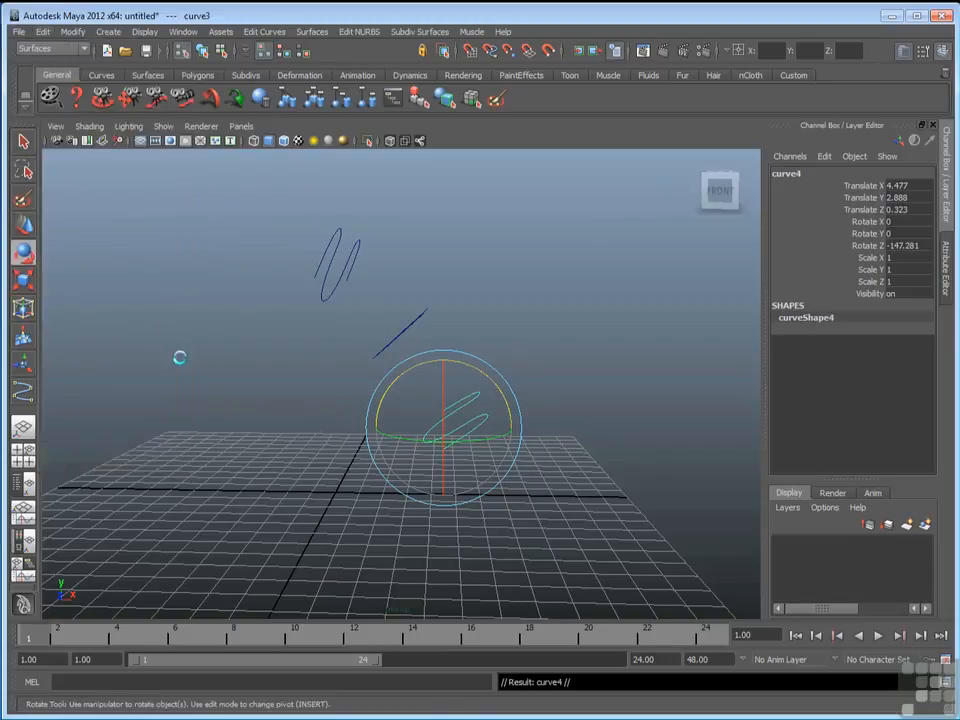
key(w)
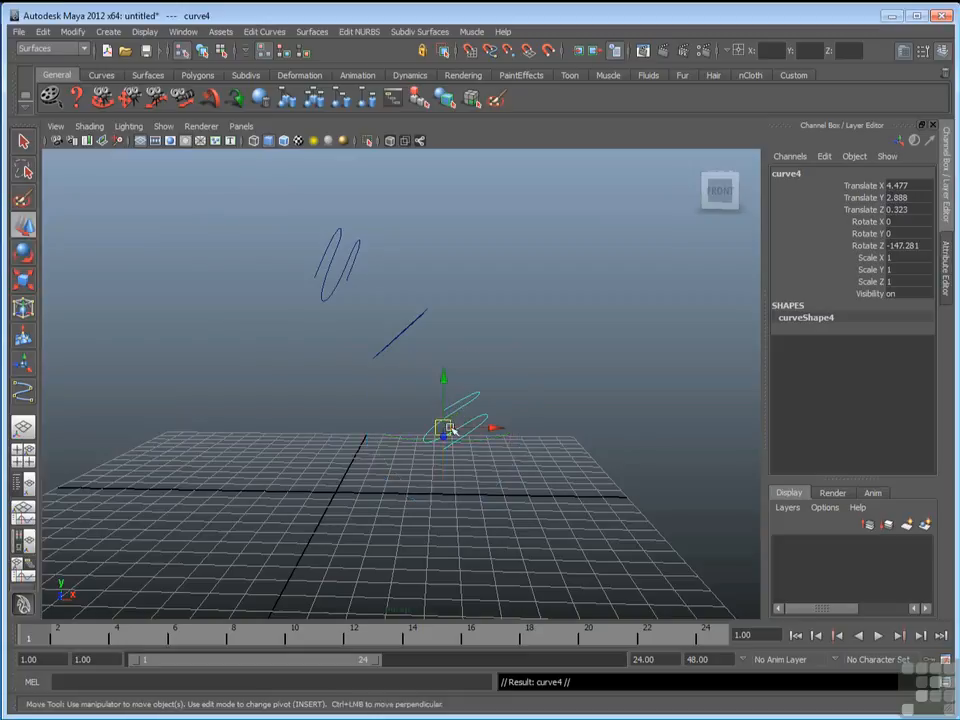
drag(443, 420, 523, 475)
key(e)
alt+drag(536, 431, 448, 418)
click(570, 380)
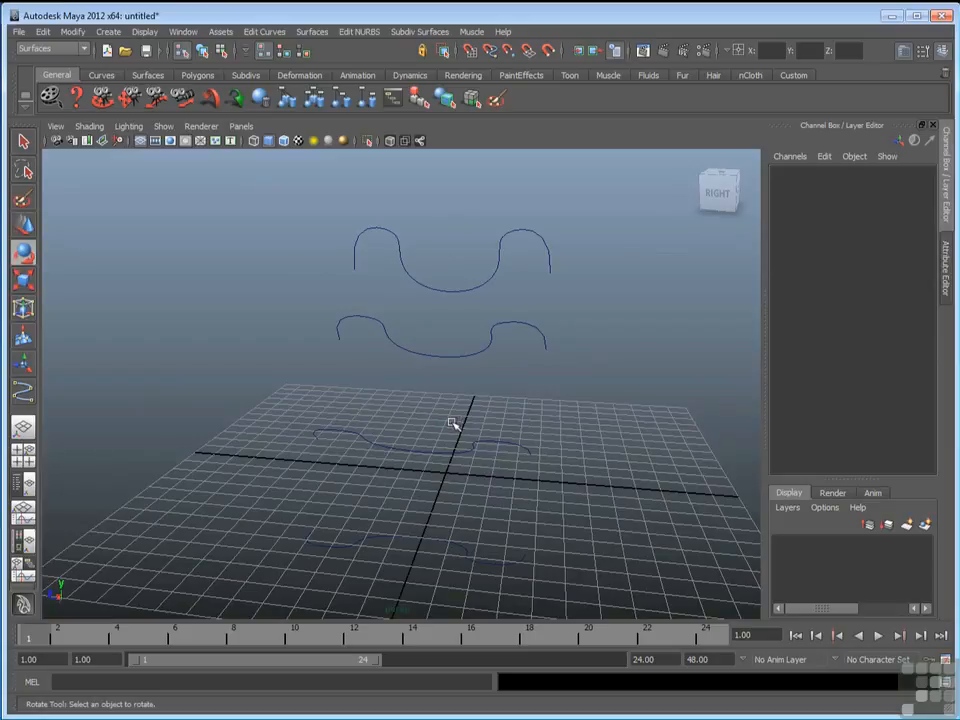
Select each of the four profile curves in turn from highest to lowest to check their order
alt+drag(452, 424, 495, 354)
click(437, 326)
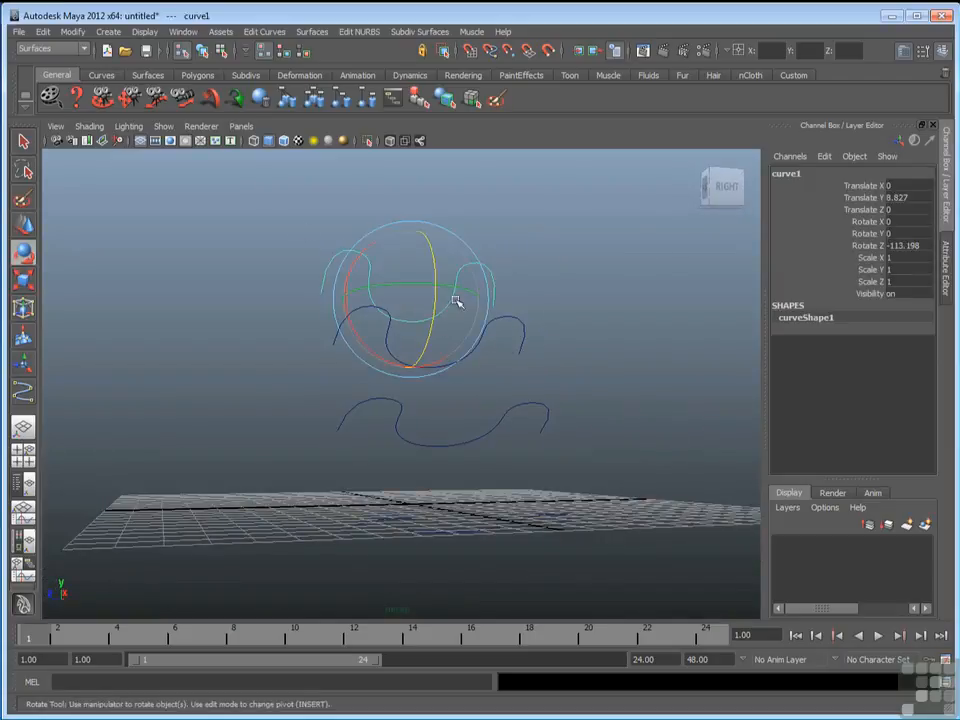
click(24, 141)
click(476, 334)
click(472, 446)
click(508, 526)
alt+drag(511, 507, 542, 542)
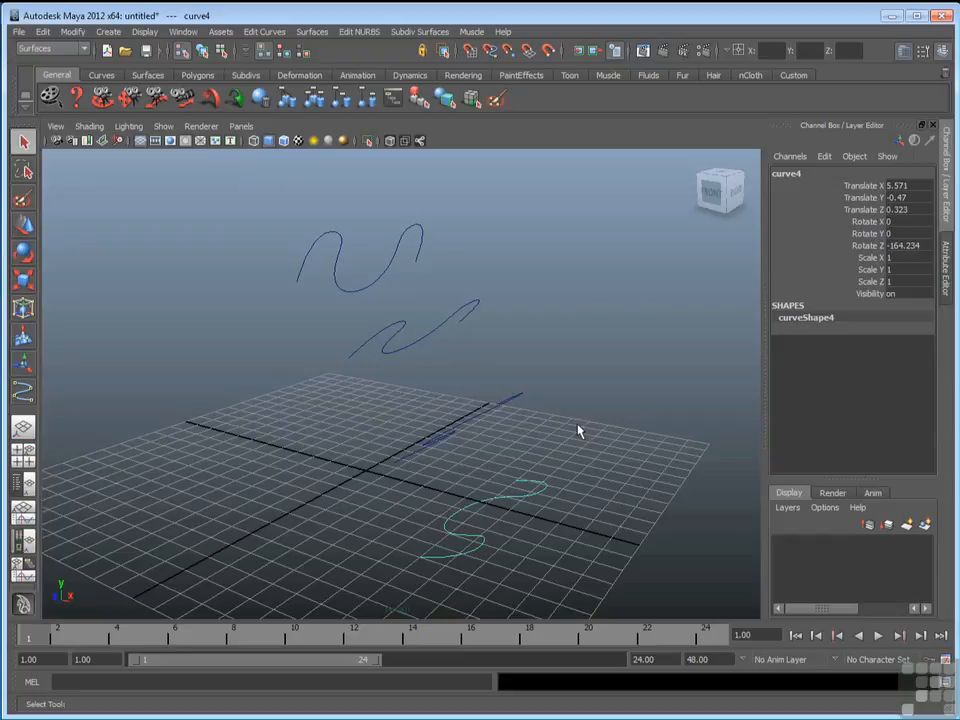
Select the curves out of sequence as first, fourth, third and second, and clear the selection
click(384, 299)
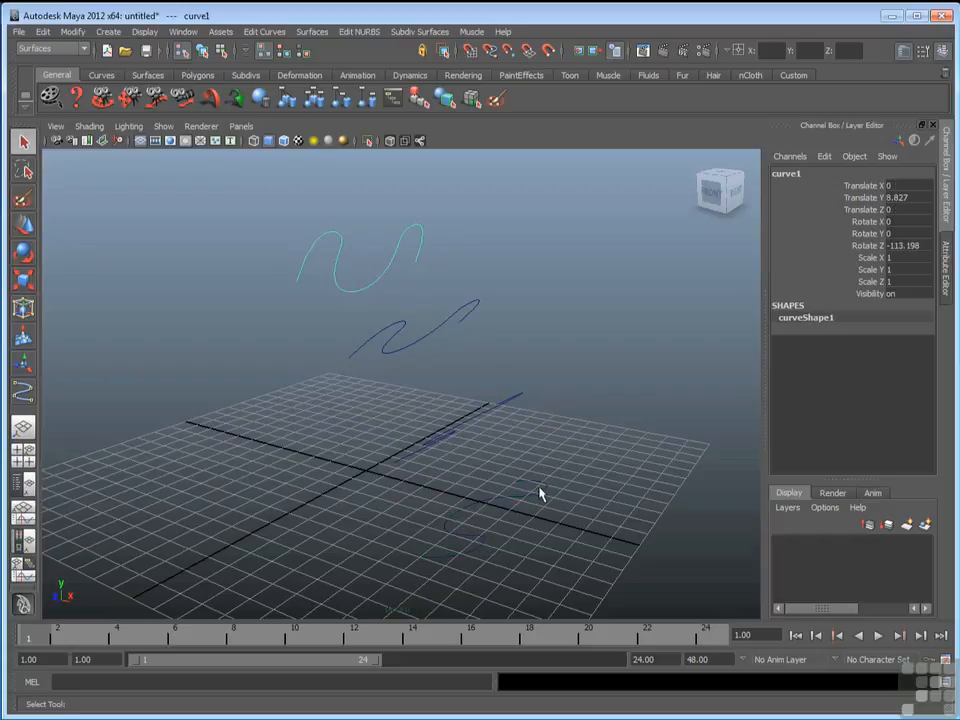
drag(478, 467, 560, 580)
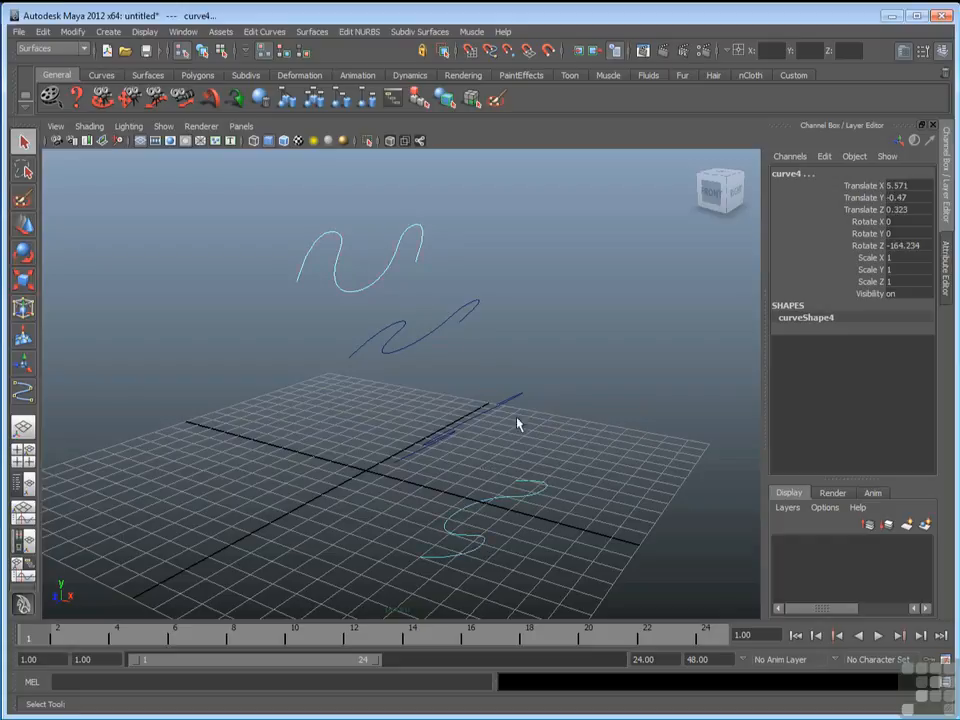
shift+click(470, 409)
shift+click(449, 319)
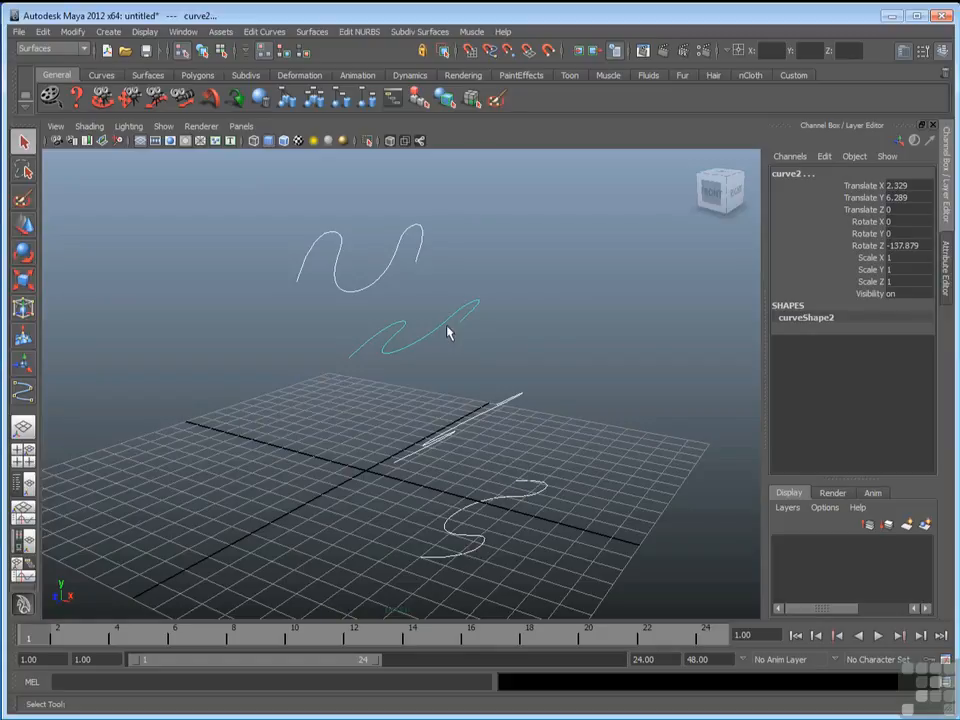
click(514, 312)
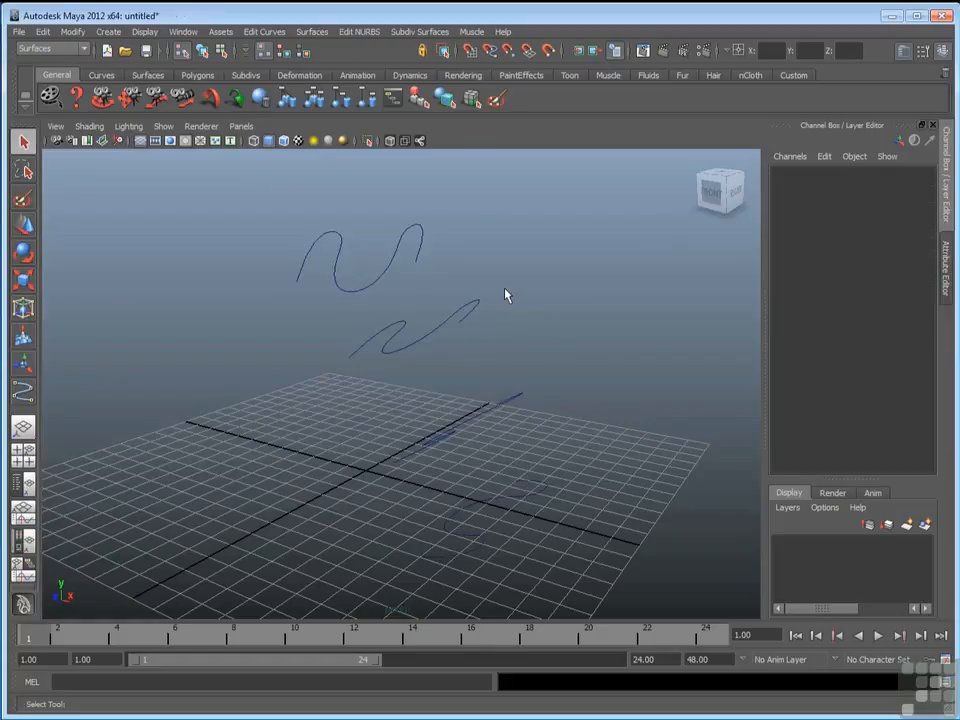
Loft a surface through the four curves, selected in order from highest to lowest
click(361, 281)
shift+click(446, 328)
shift+drag(472, 406, 491, 427)
shift+drag(495, 497, 529, 545)
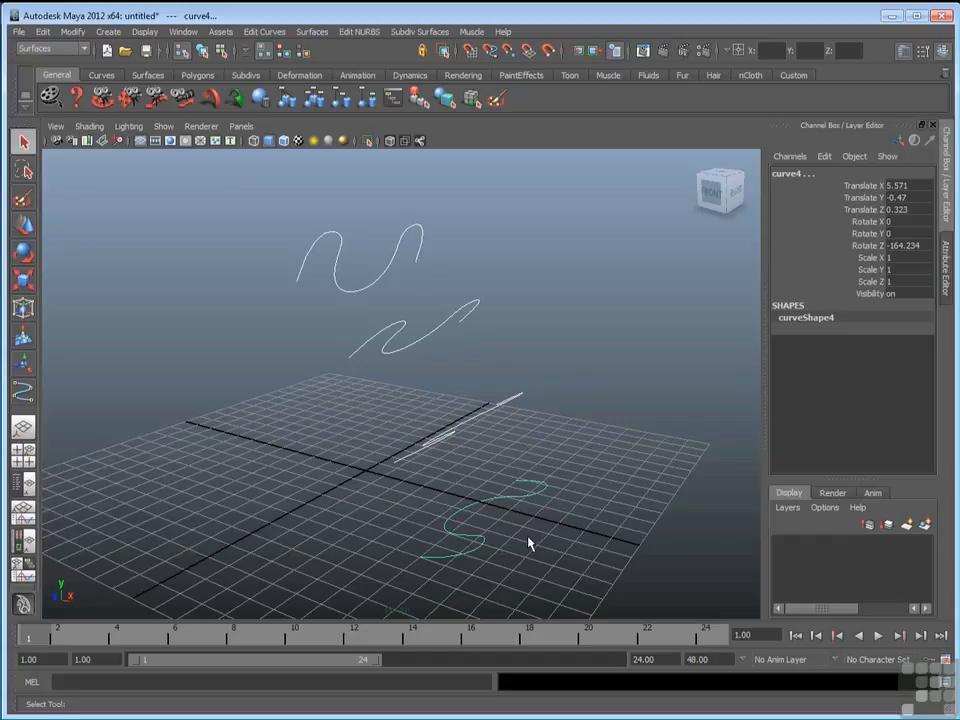
alt+drag(529, 541, 497, 521)
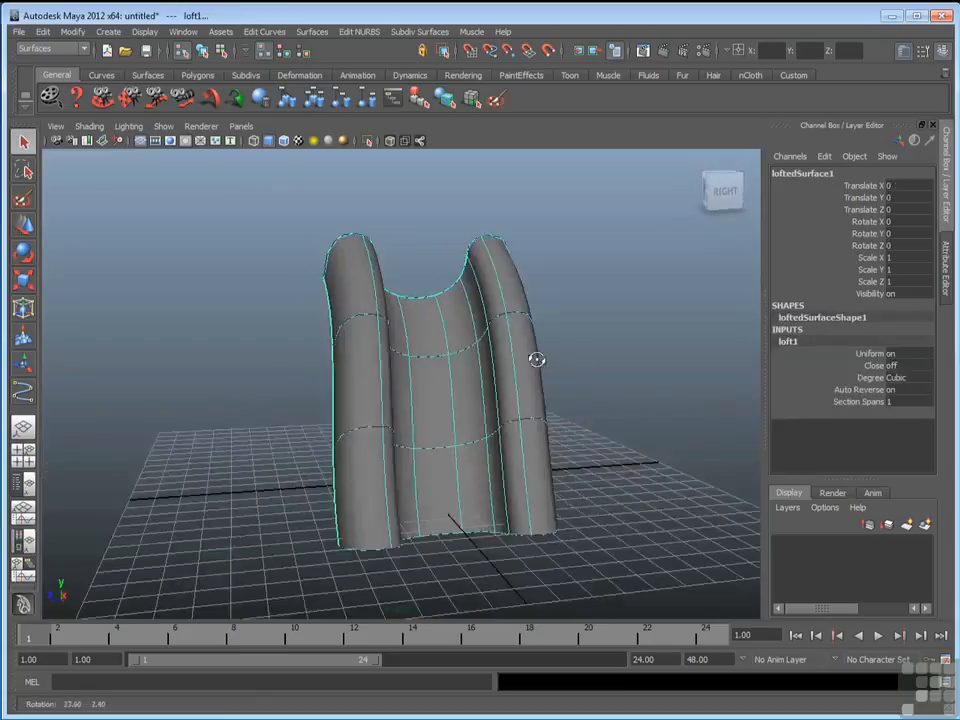
alt+drag(536, 360, 443, 360)
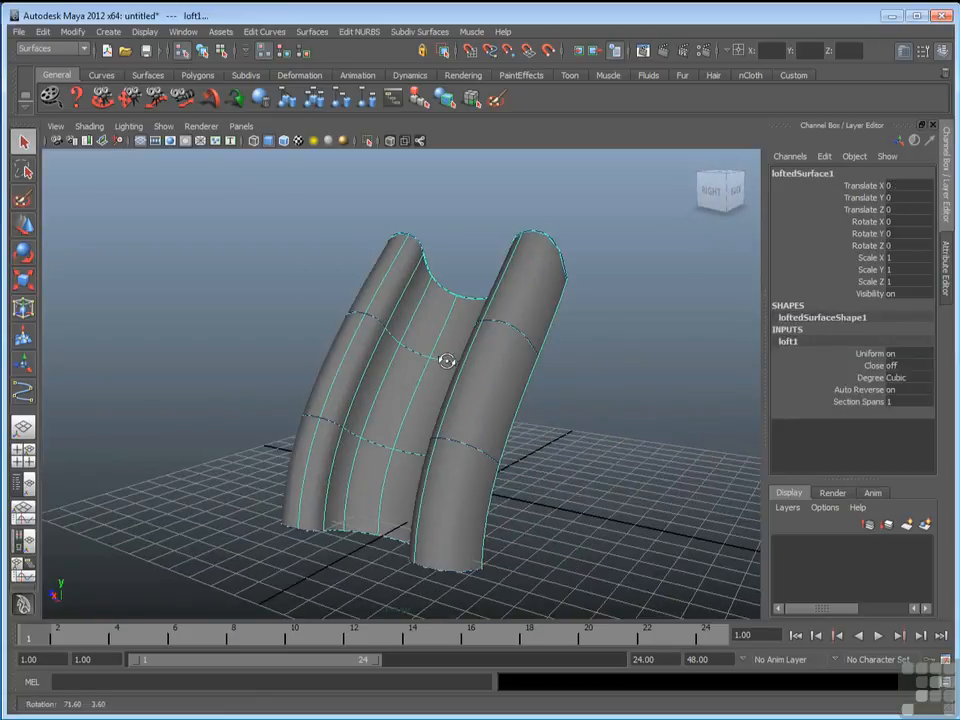
Delete the lofted surface but keep its four profile curves
click(536, 316)
key(Delete)
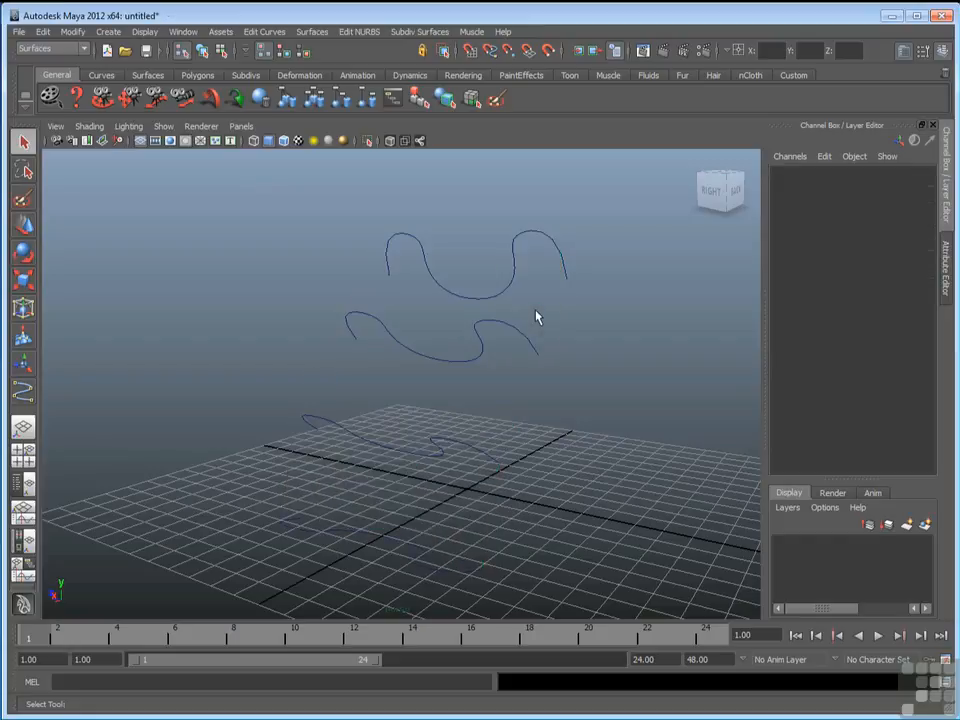
mouse_move(536, 317)
alt+mouse_down()
mouse_move(613, 304)
mouse_move(531, 313)
alt+mouse_up()
Loft the curves selected out of sequence as first, third, fourth and second, and undo that loft
click(432, 299)
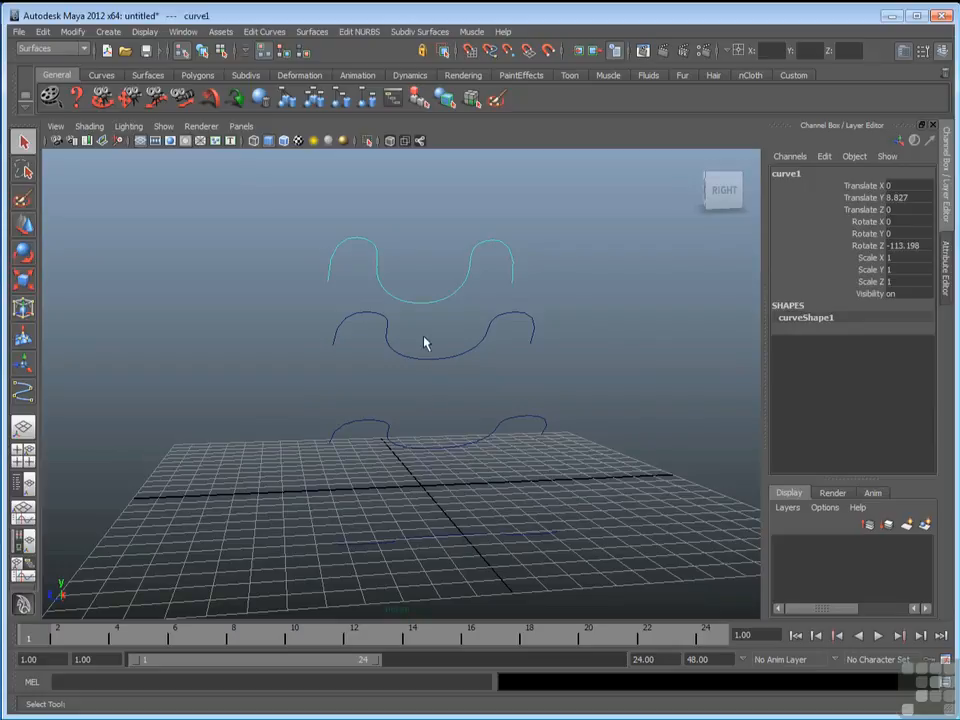
shift+click(440, 443)
shift+click(470, 537)
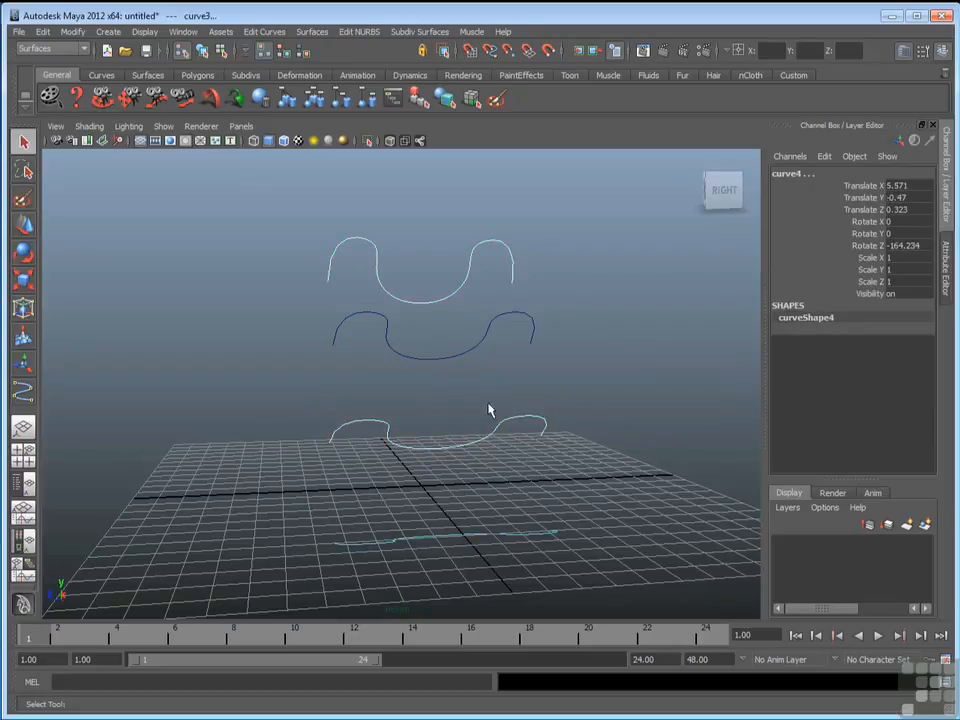
click(446, 360)
alt+drag(429, 435, 484, 435)
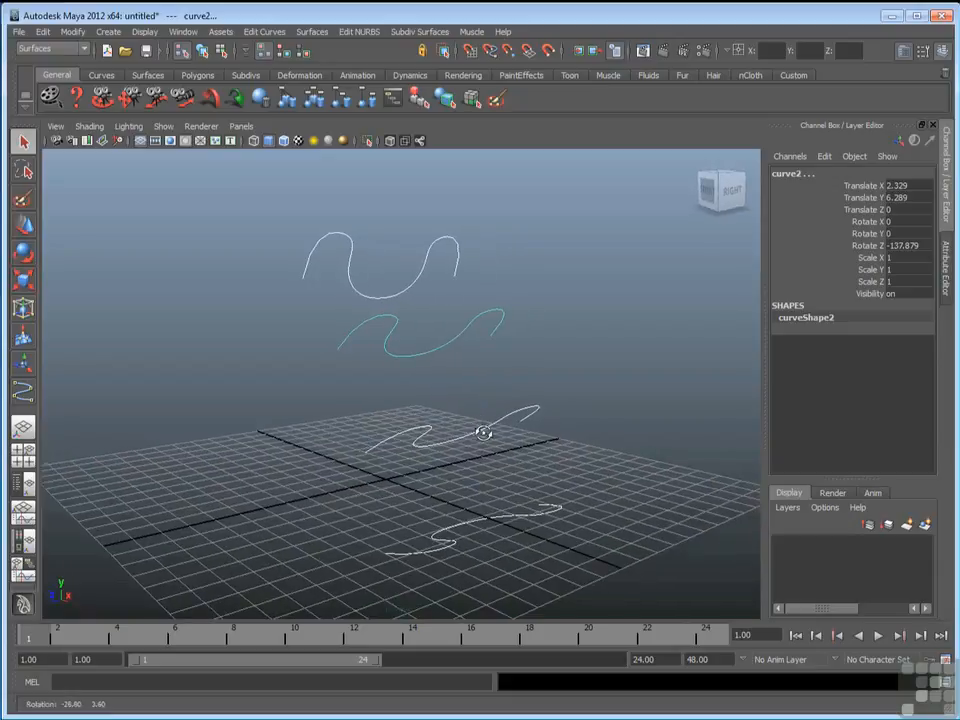
click(314, 31)
click(321, 67)
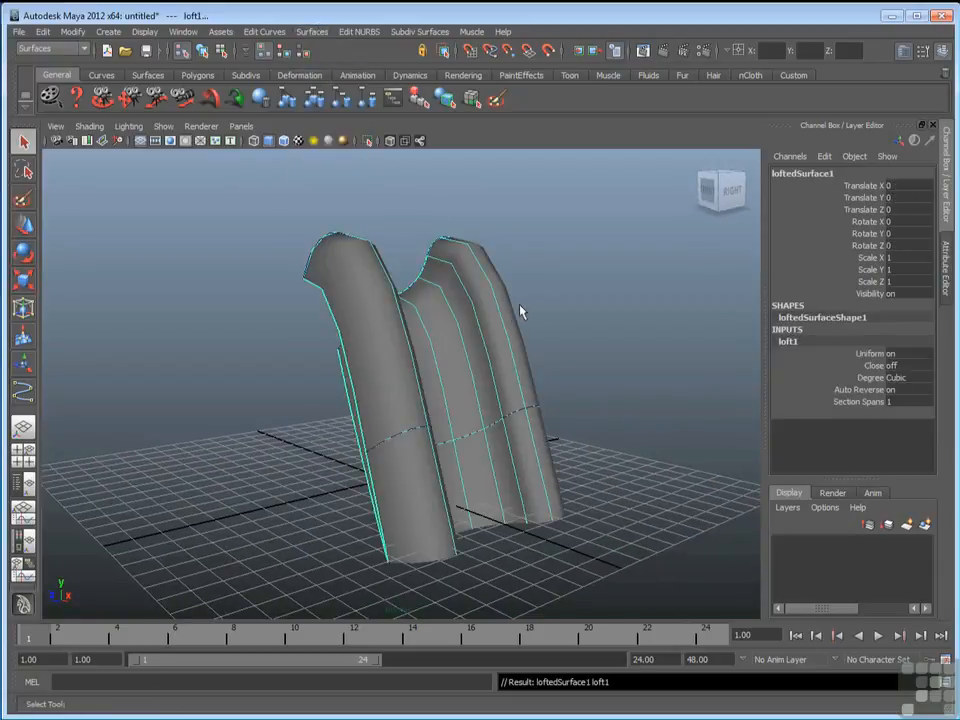
alt+drag(456, 364, 386, 336)
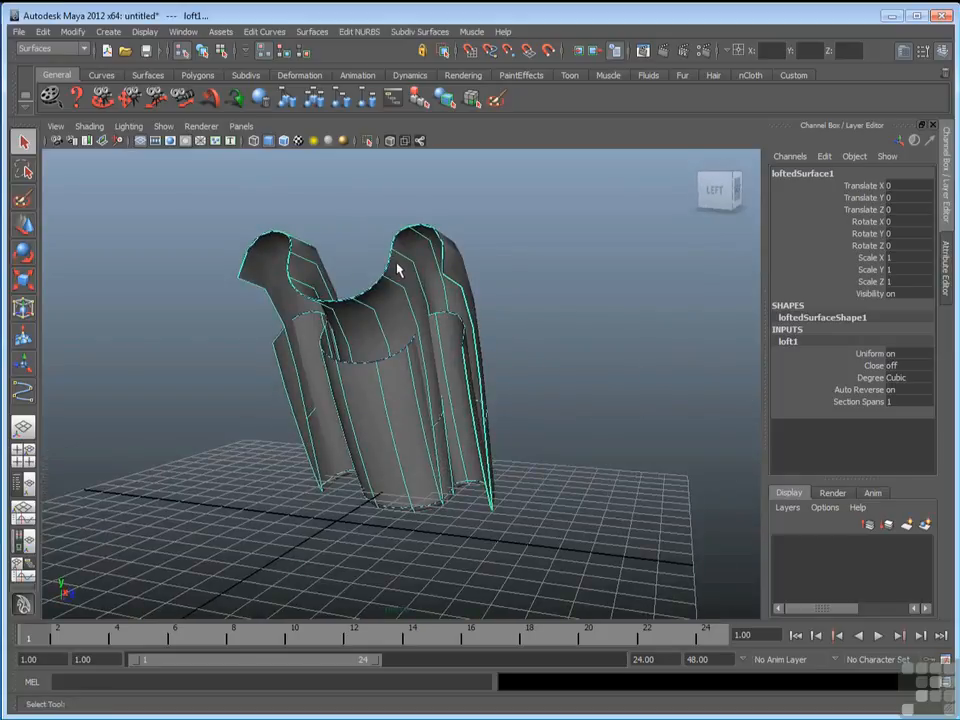
alt+drag(529, 298, 513, 316)
key(ctrl+z)
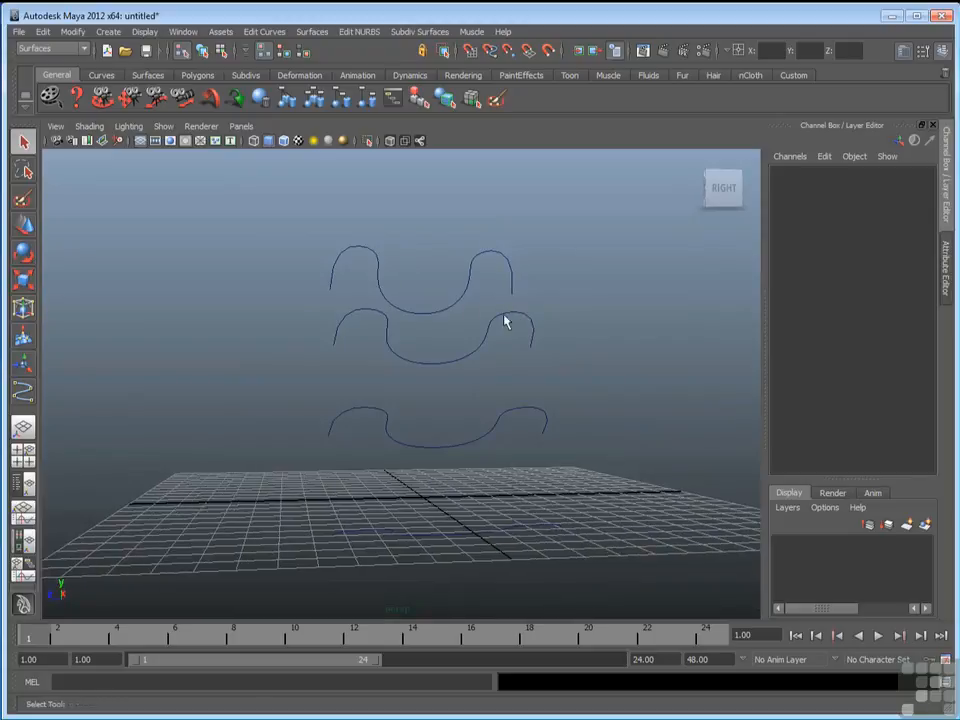
Loft the surface again through all four curves, selected in sequence from highest to lowest, and inspect its shape from several sides
click(424, 311)
shift+click(448, 362)
shift+drag(466, 460, 466, 462)
shift+click(463, 532)
click(312, 32)
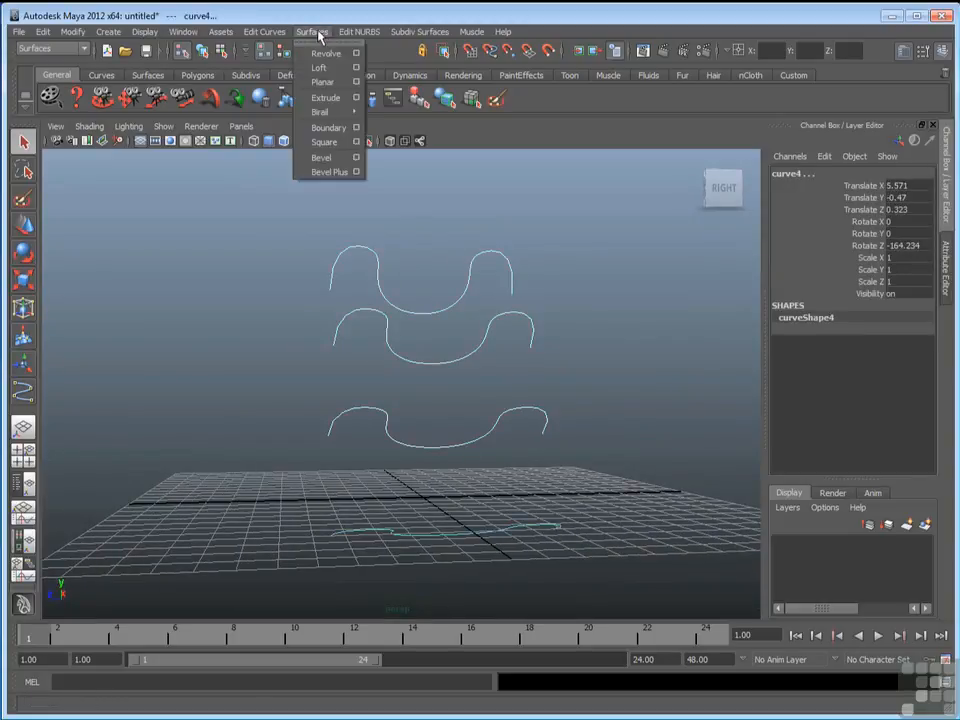
click(319, 67)
alt+drag(570, 326, 476, 334)
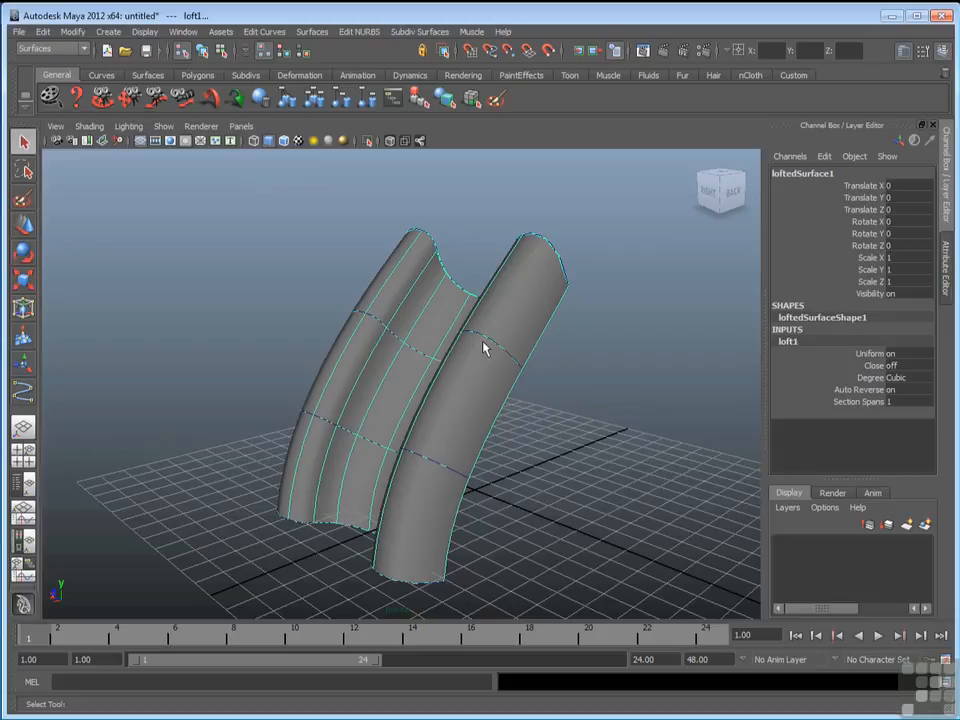
alt+drag(484, 347, 555, 369)
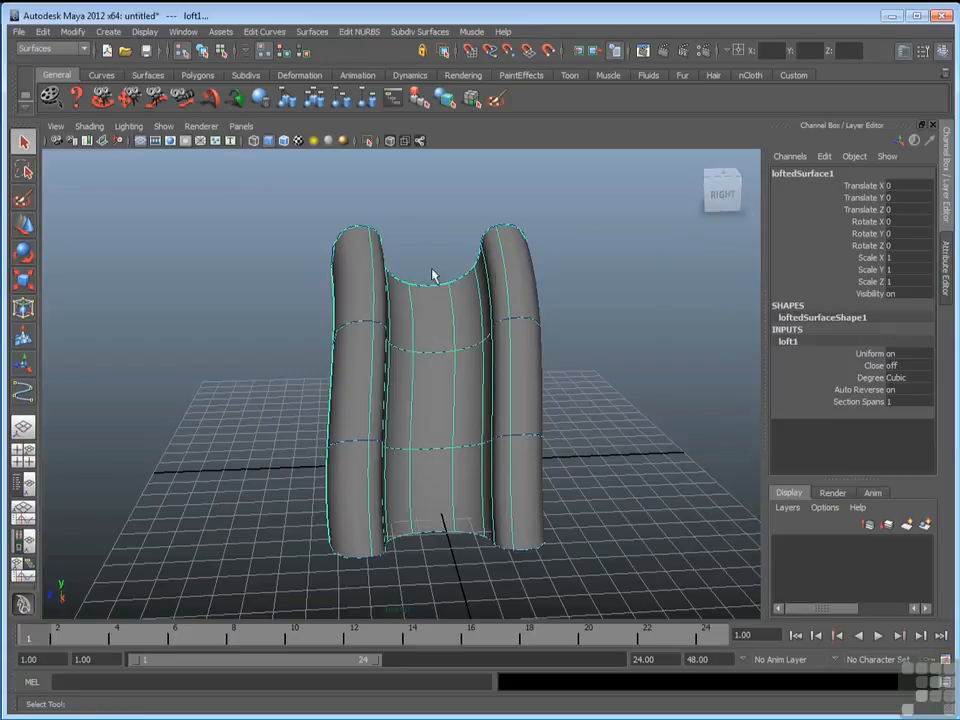
alt+drag(422, 401, 397, 352)
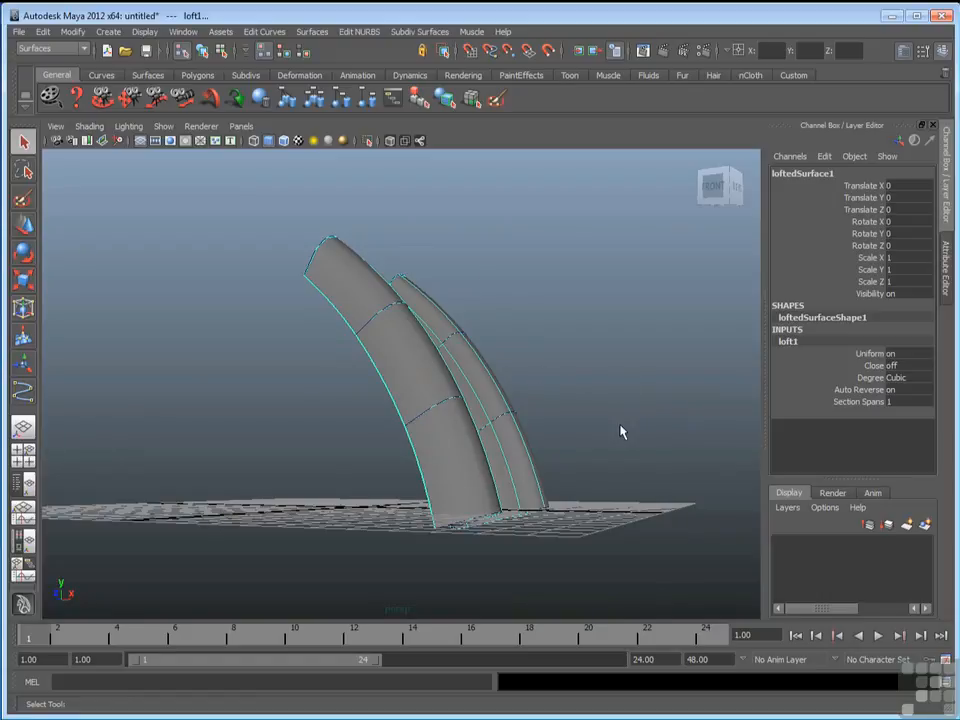
alt+drag(617, 424, 456, 440)
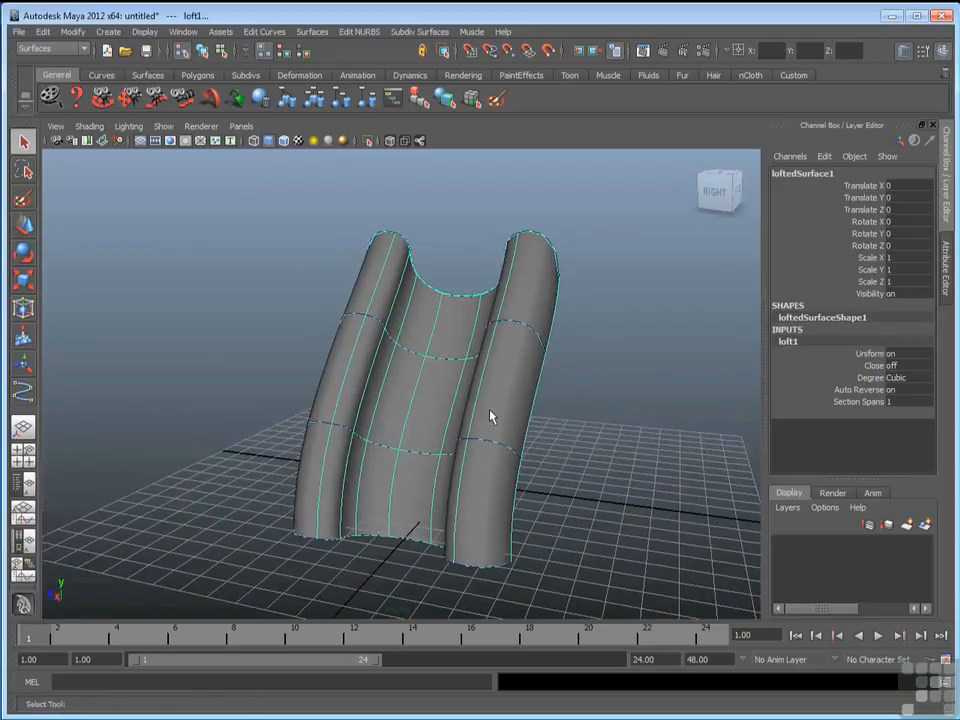